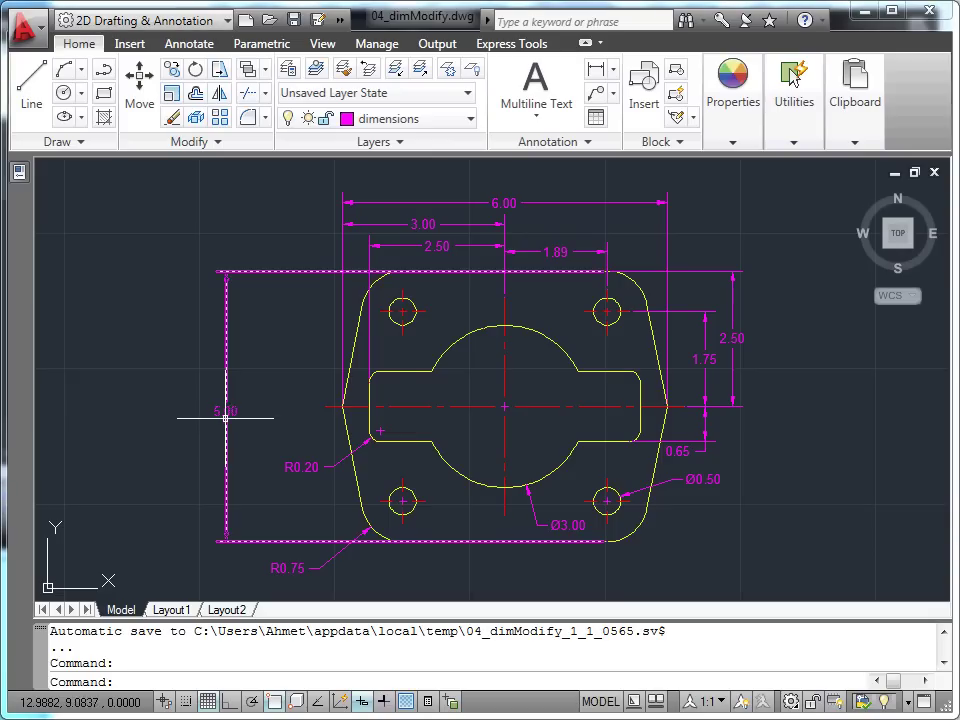
- Stretch the 5.00 height dimension farther left of the part, with its text near the top
left_click(226, 411)
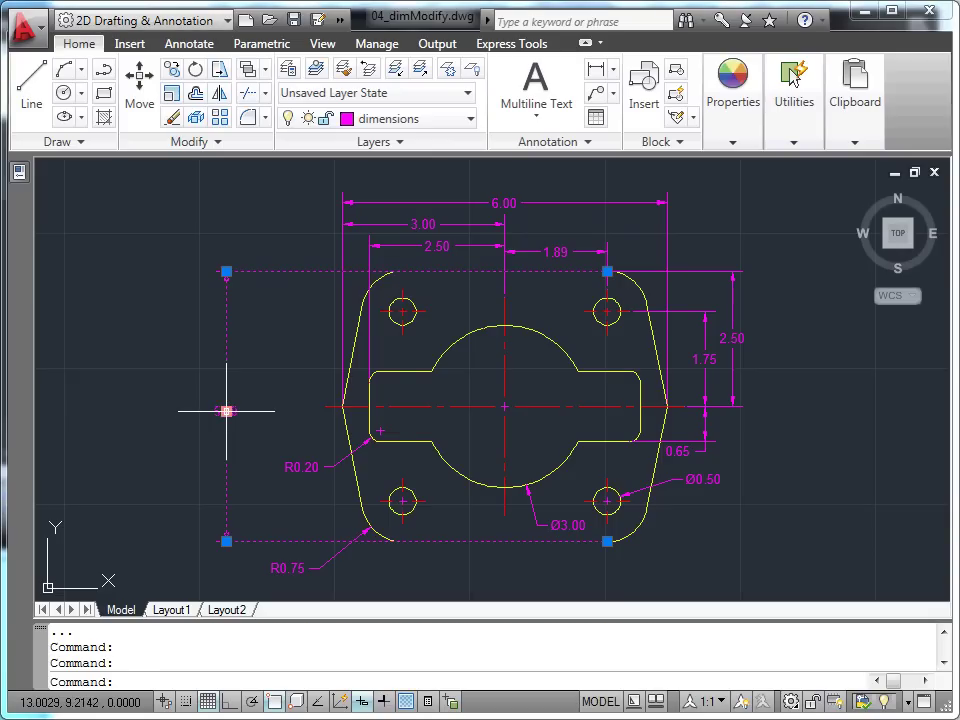
left_click(226, 411)
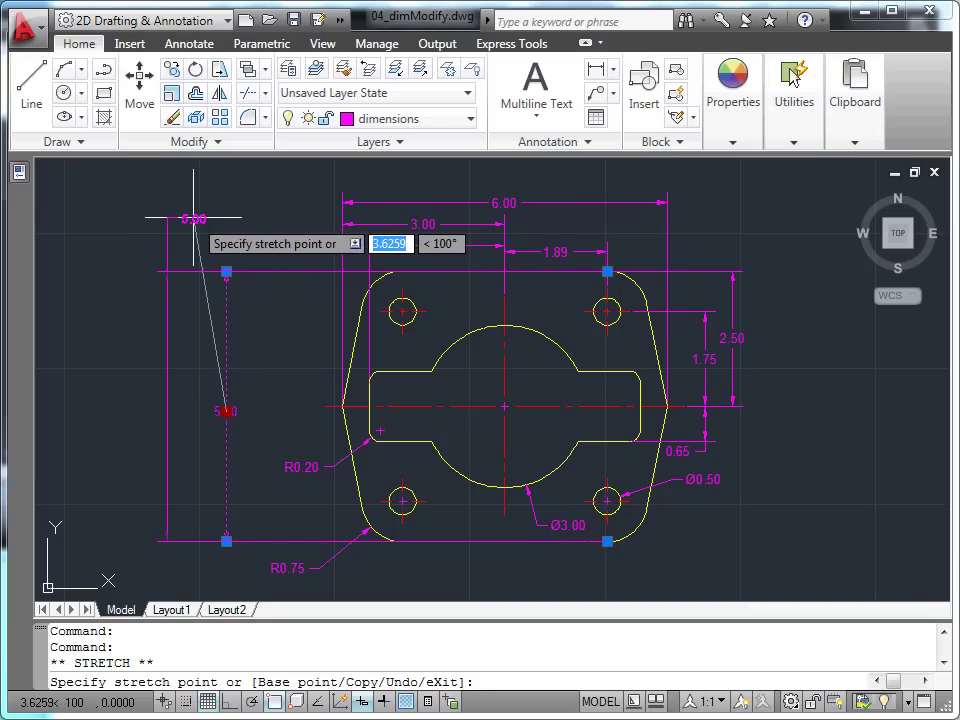
left_click(193, 218)
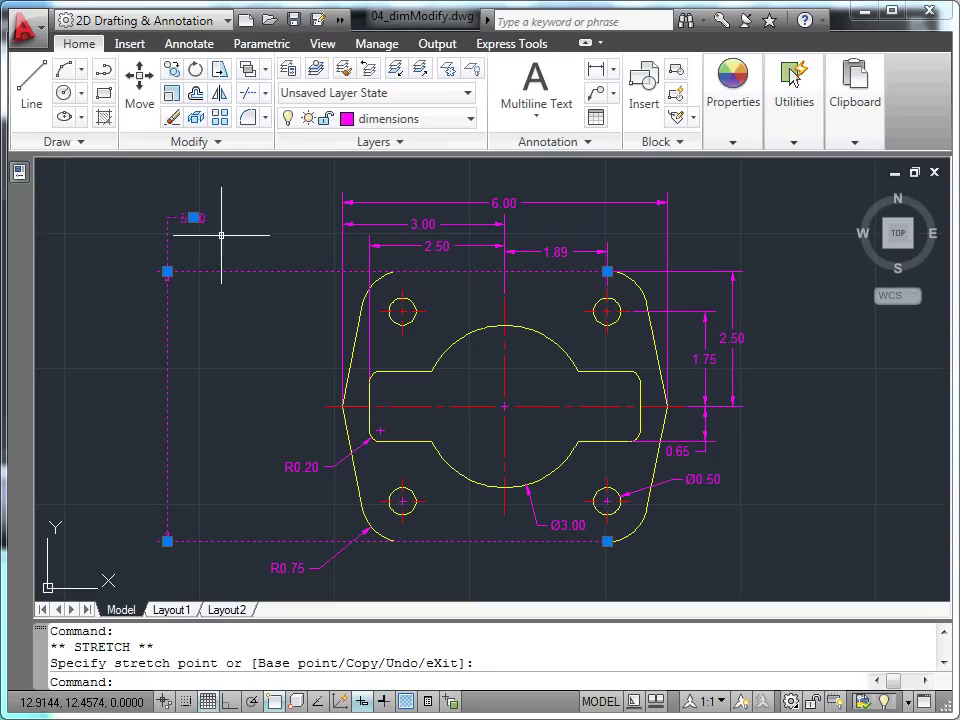
key("Escape")
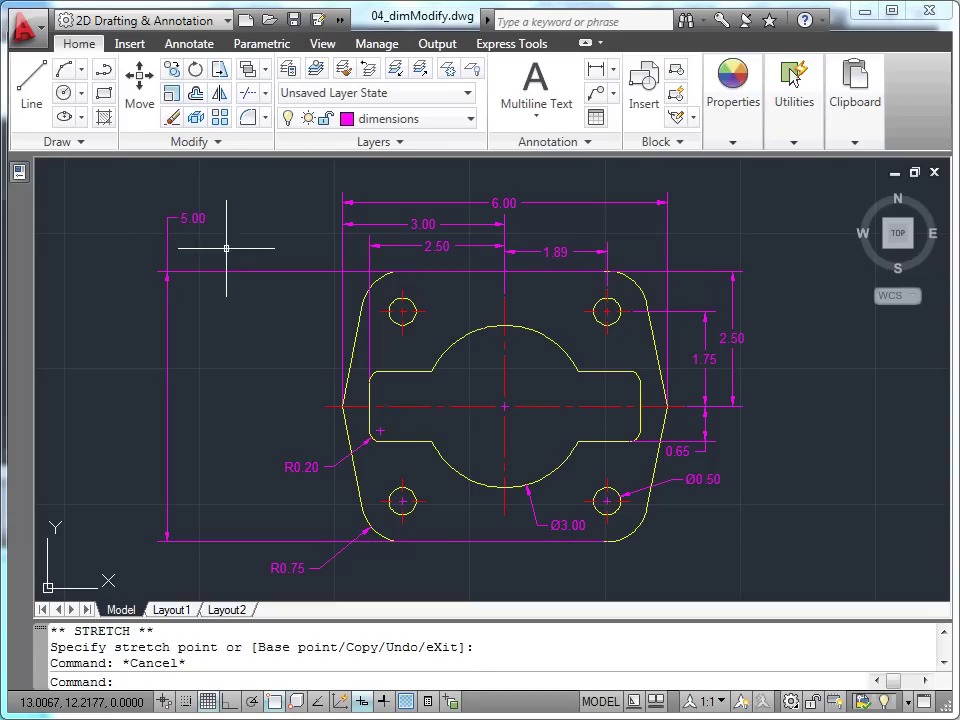
- Lower the 2.50 dimension line so it sits level with the 1.89 dimension
scroll(470, 287, "up", 2)
scroll(468, 289, "up", 2)
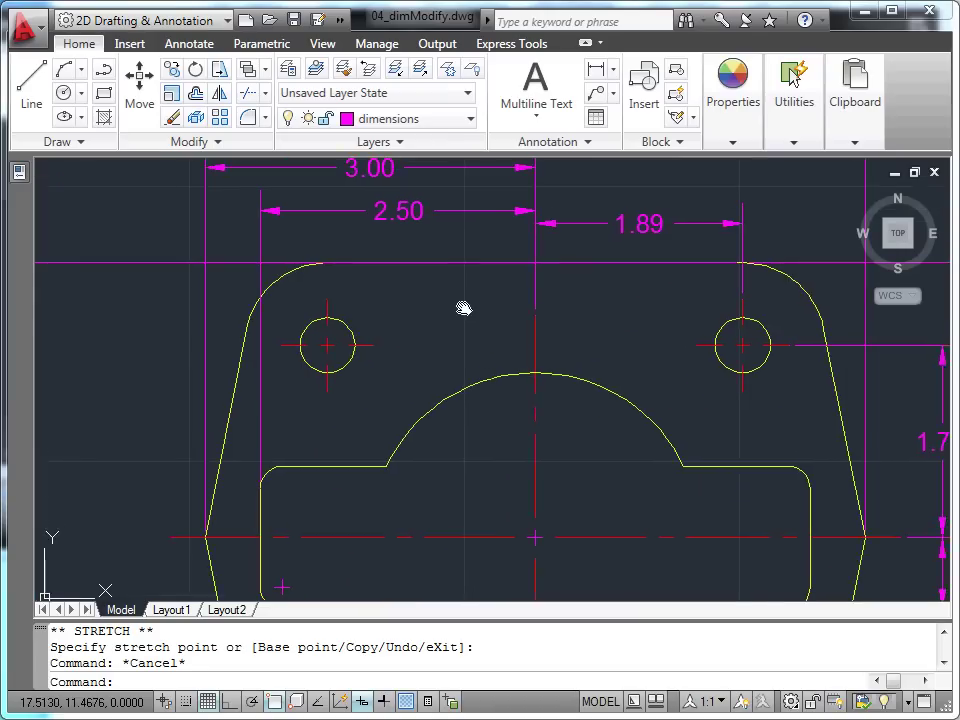
middle_click_drag(463, 309, 465, 360)
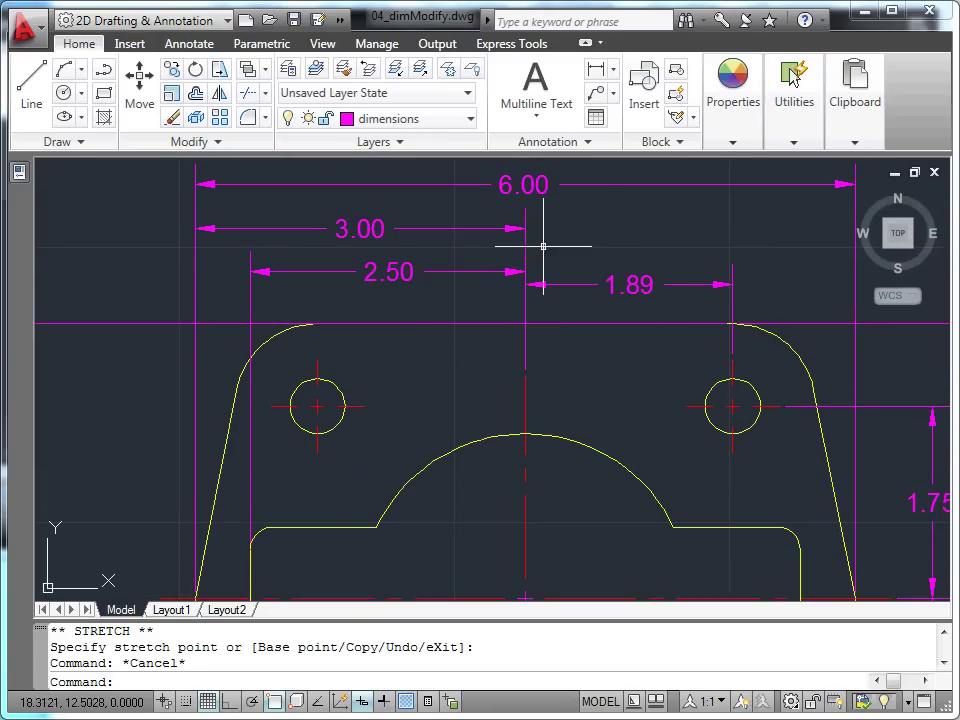
left_click(464, 271)
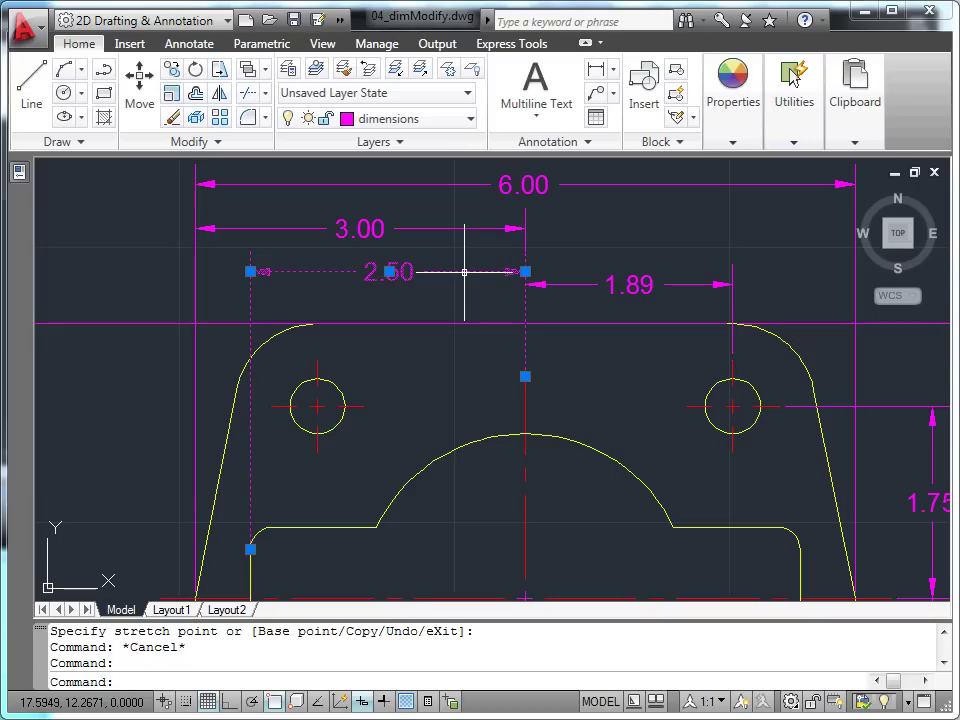
left_click(525, 271)
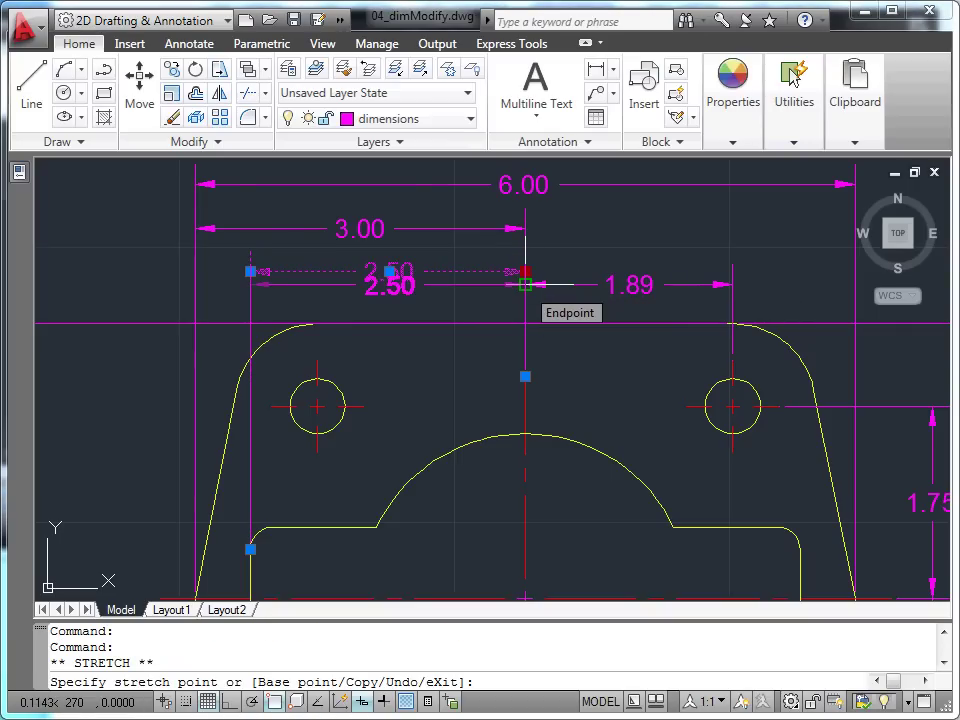
left_click(525, 284)
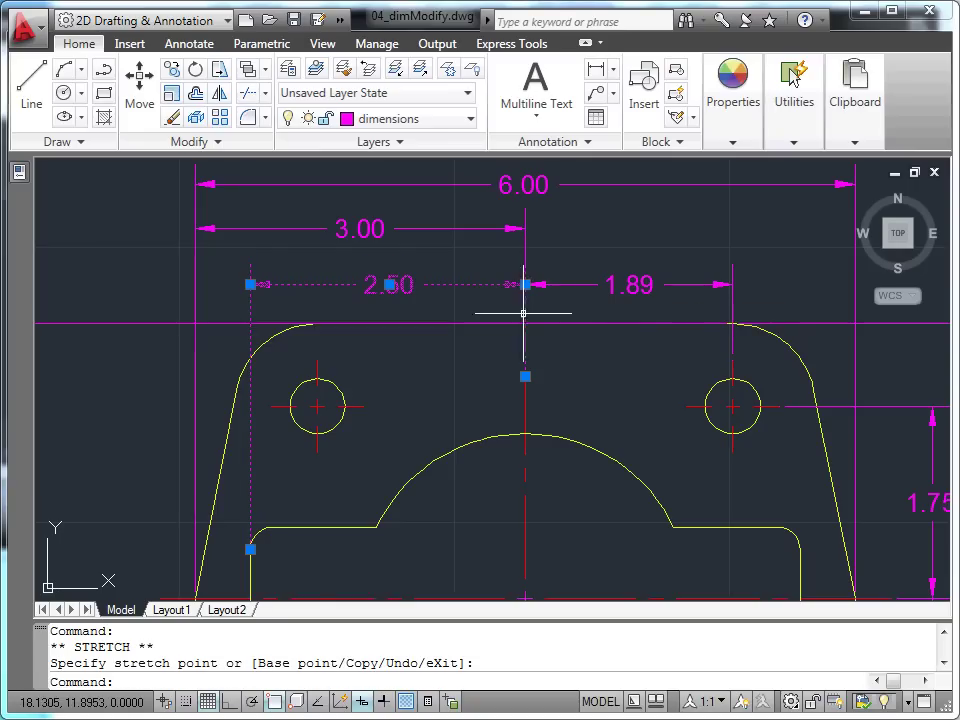
key("Escape")
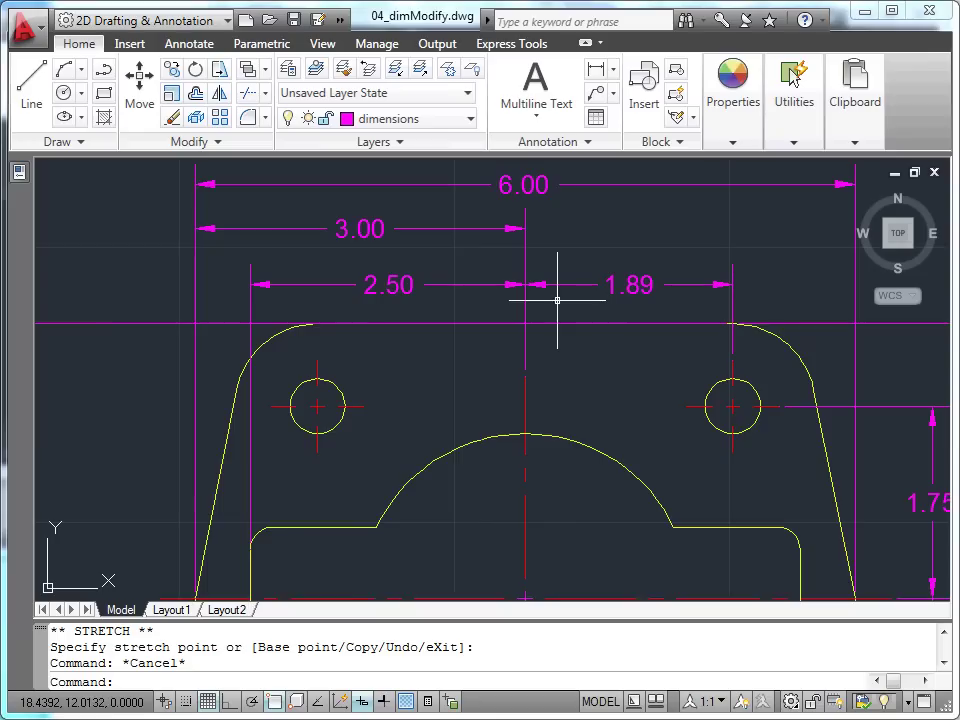
scroll(557, 300, "down", 2)
middle_click_drag(582, 315, 578, 299)
middle_click_drag(583, 414, 583, 380)
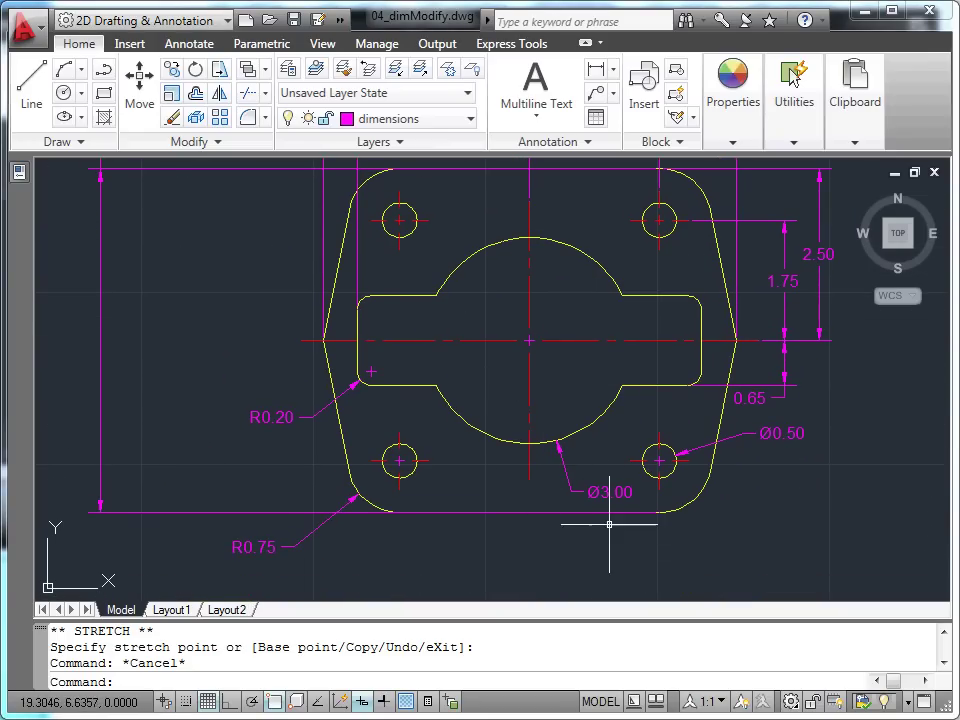
- Move the Ø3.00 diameter text down and right, below the plate outside the circle
left_click(616, 492)
left_click(612, 491)
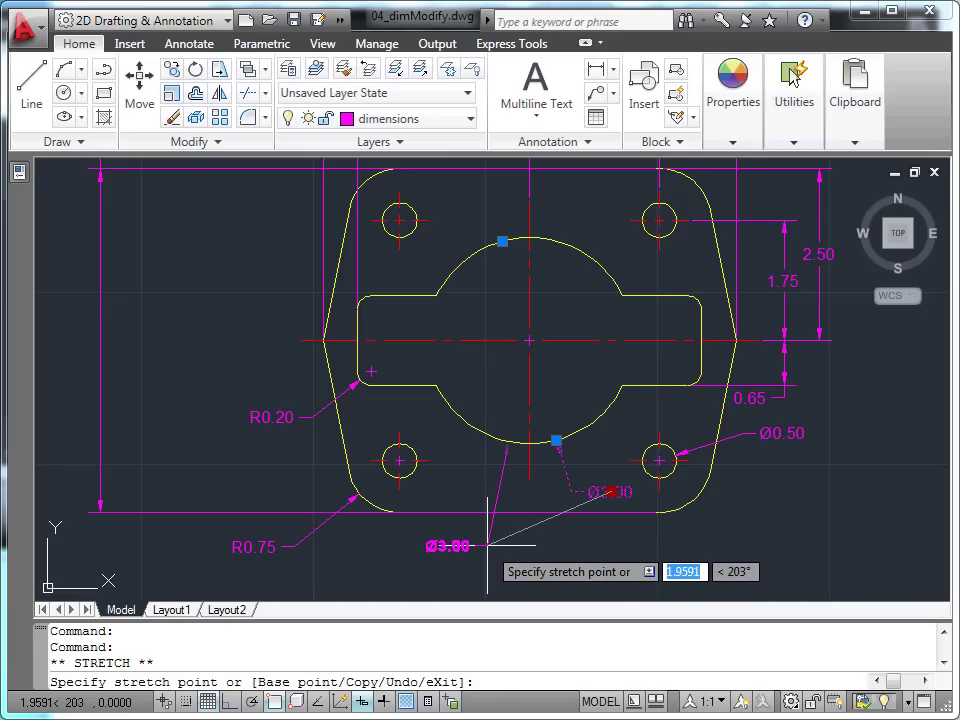
left_click(594, 540)
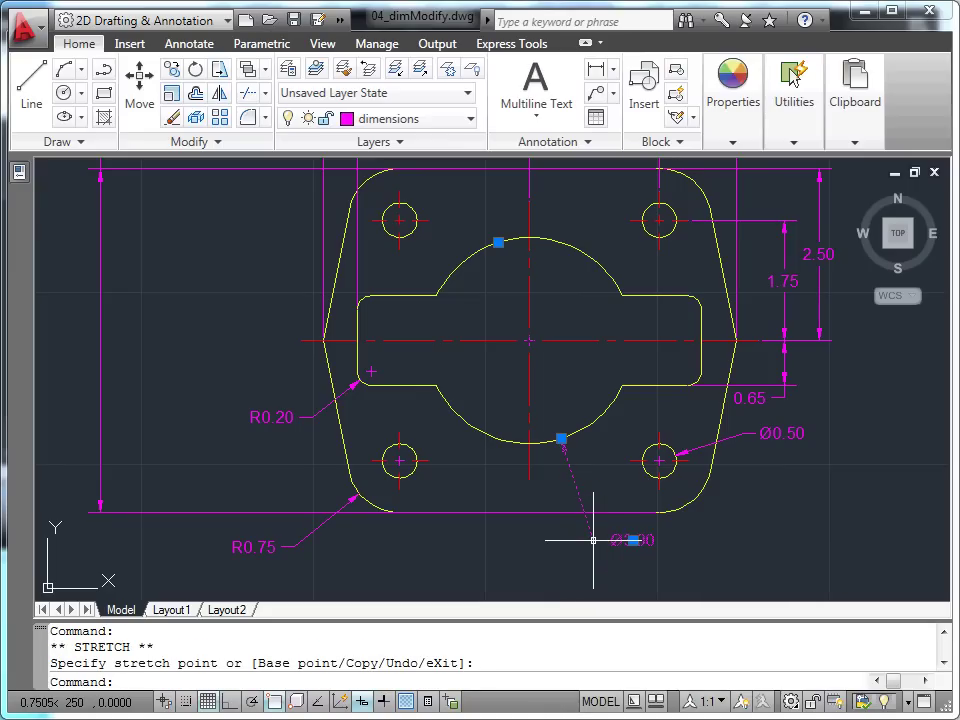
key("Escape")
scroll(686, 536, "up", 2)
mouse_move(754, 540)
middle_mouse_down()
mouse_move(696, 518)
mouse_move(632, 547)
middle_mouse_up()
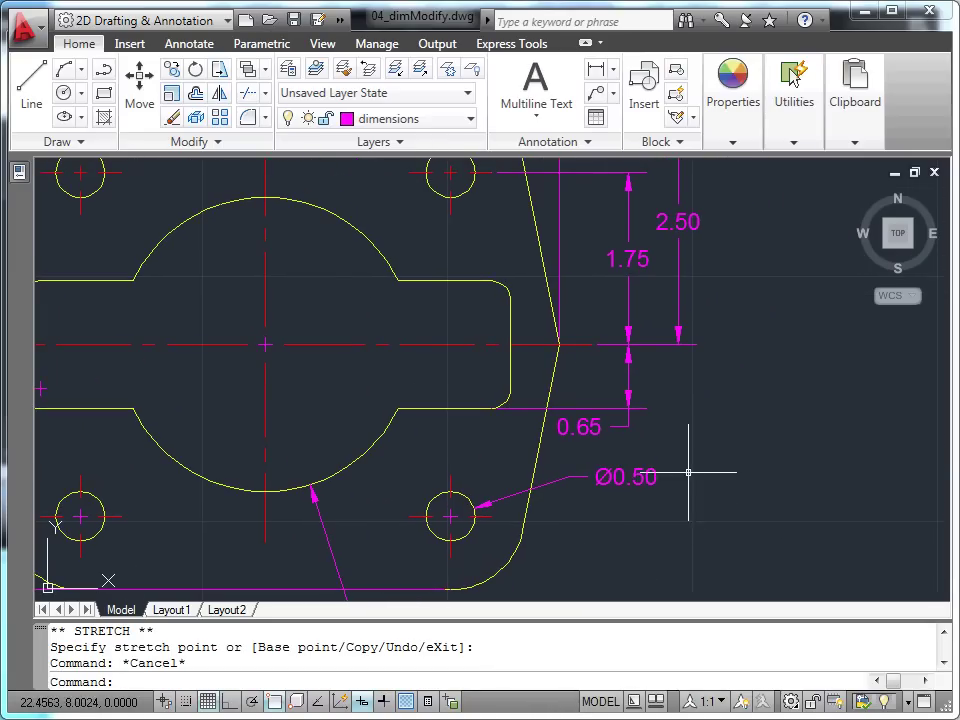
double_click(630, 477)
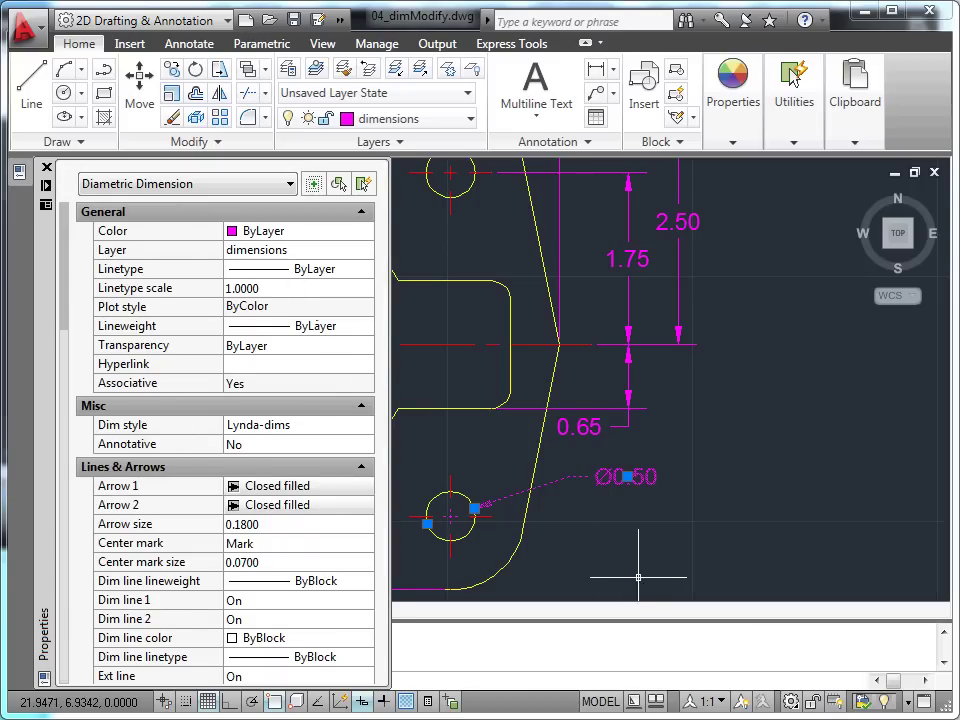
key("ctrl+1")
key("Escape")
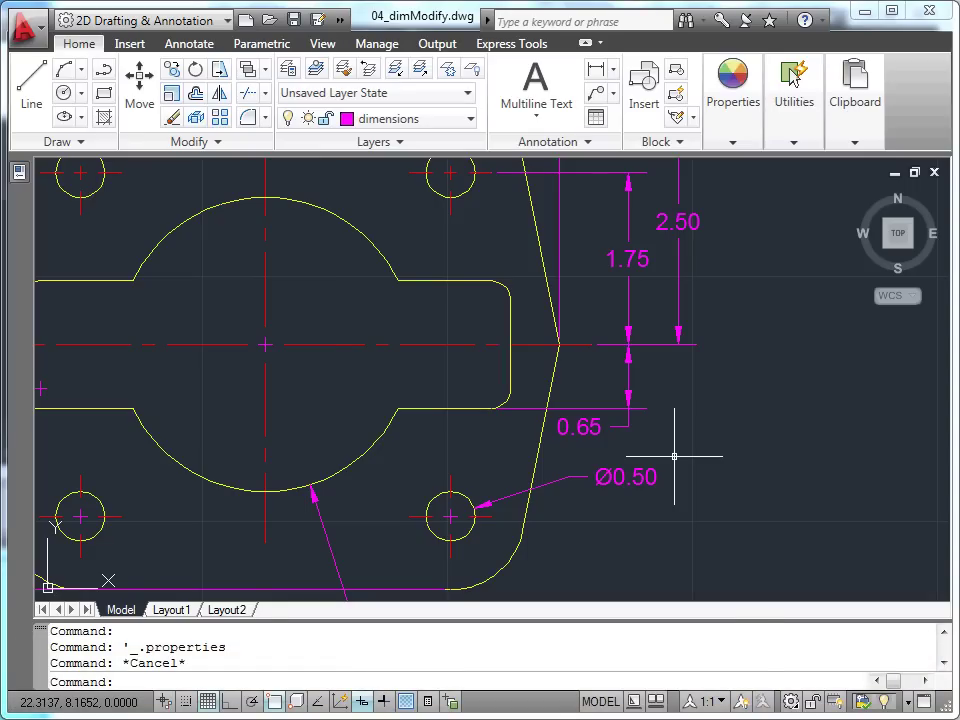
- Use DDEDIT to change the hole callout to 'Ø0.50 özel' with '4 delik' on a second line
type("ddedit")
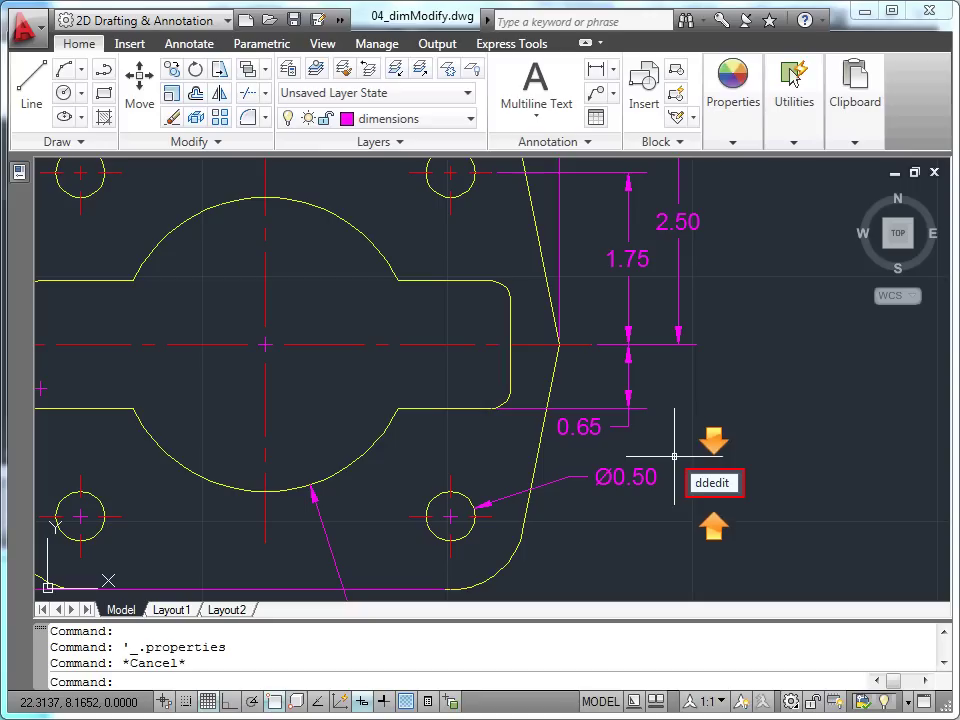
key("Return")
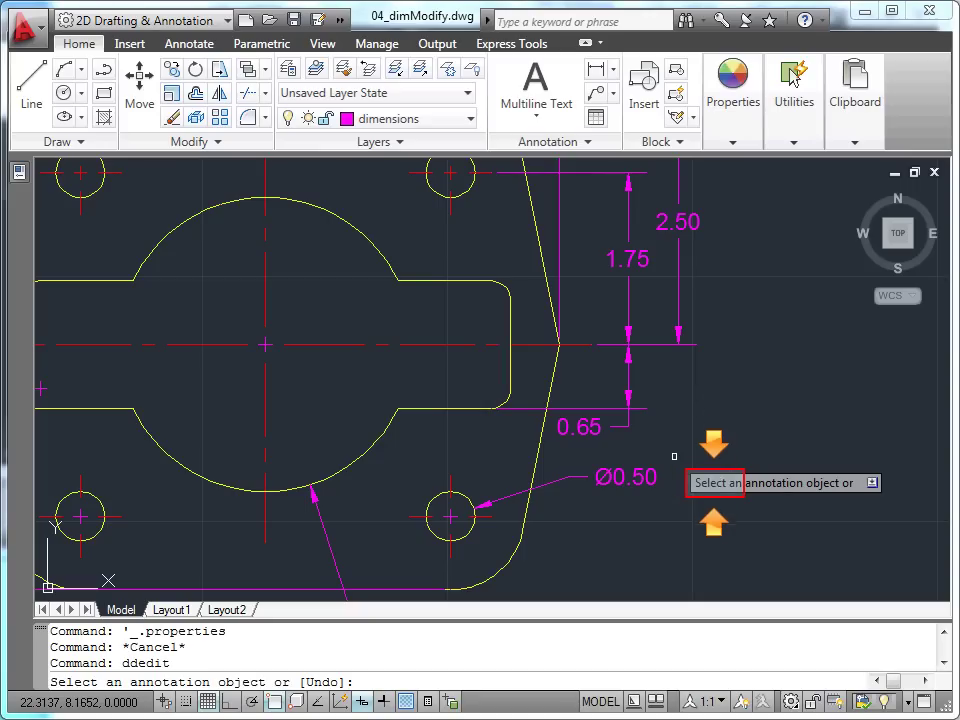
left_click(639, 480)
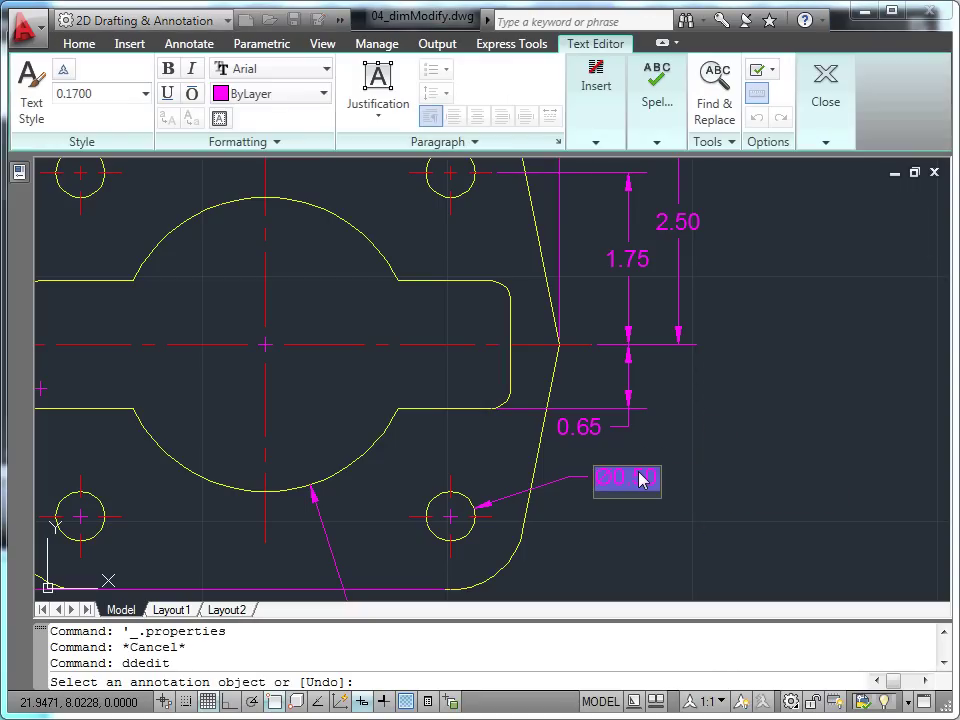
left_click(596, 95)
mouse_move(843, 113)
type("özel ")
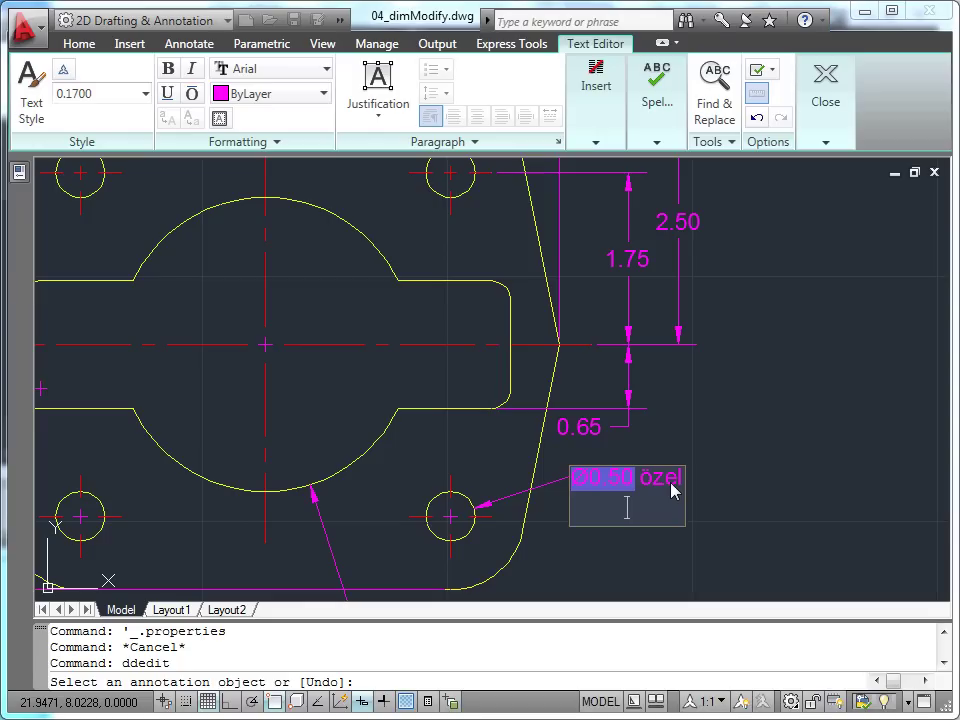
type("4 delik")
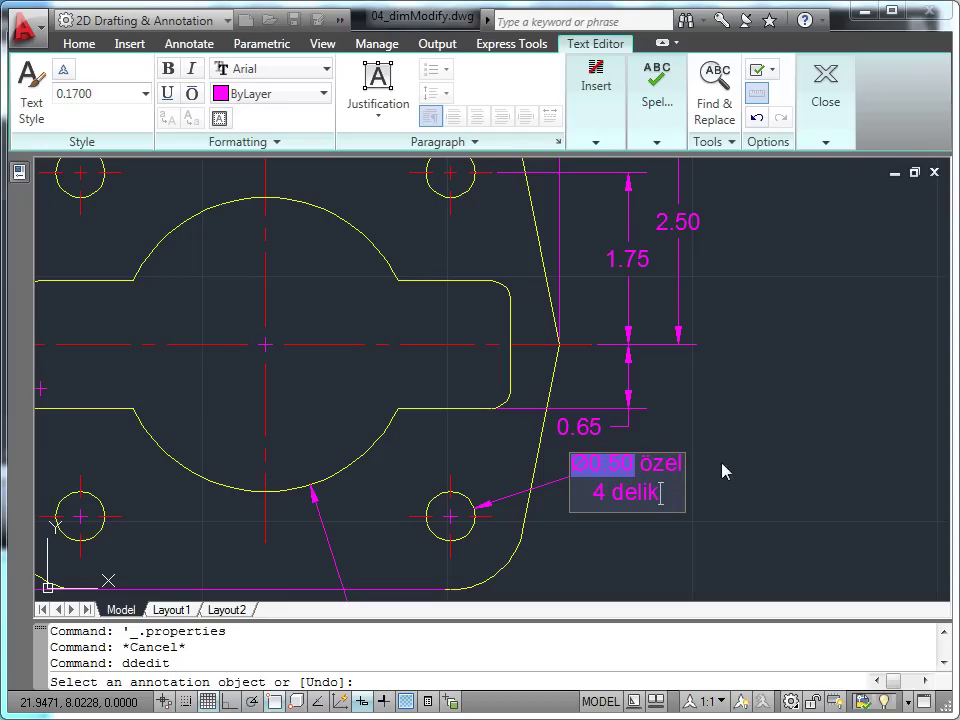
left_click(745, 501)
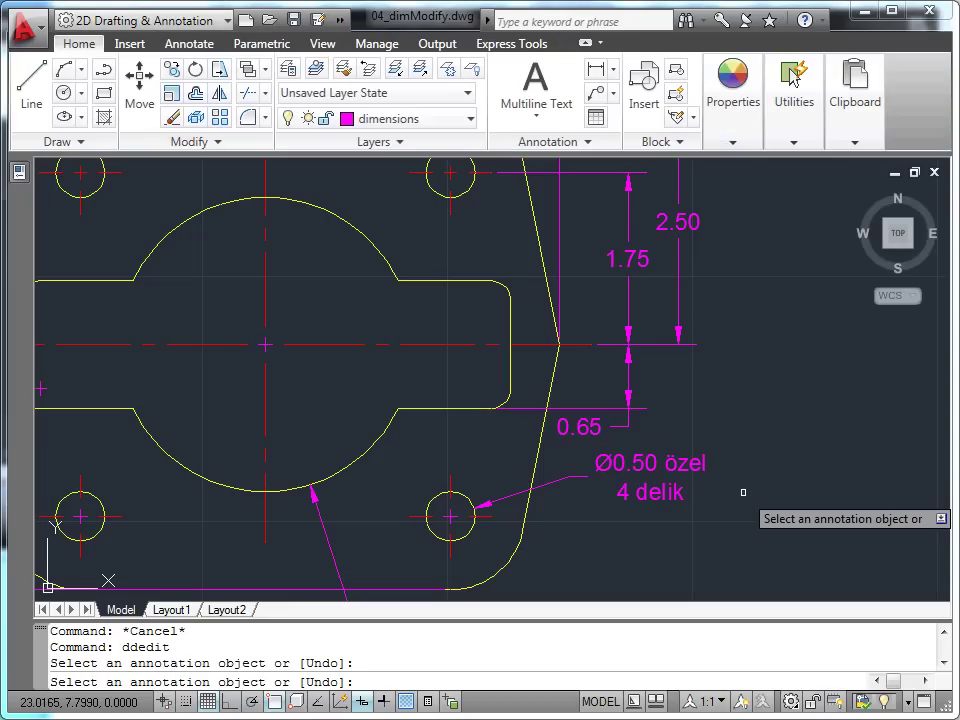
- Exit DDEDIT and select the 0.65 dimension on the right edge of the plate
key("Escape")
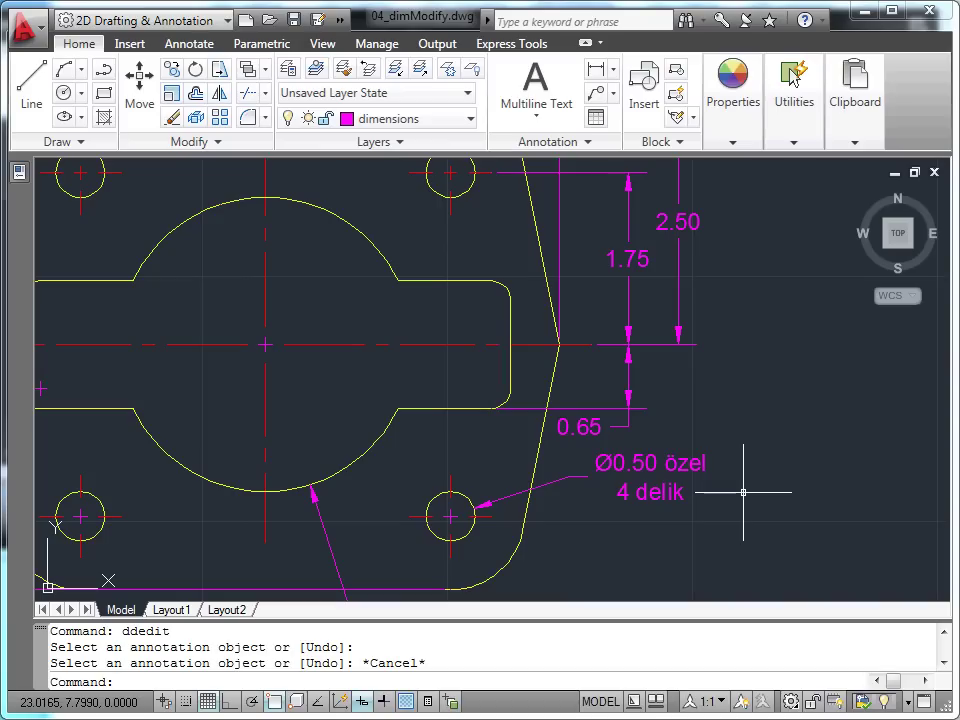
middle_click_drag(765, 388, 609, 452)
middle_click_drag(558, 487, 570, 495)
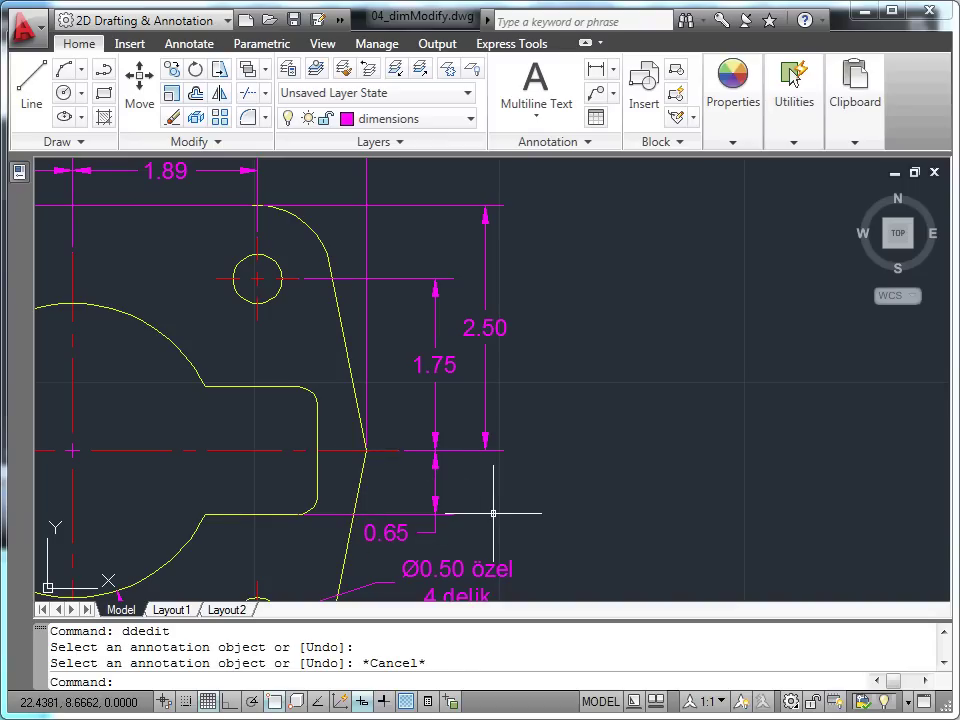
left_click(404, 515)
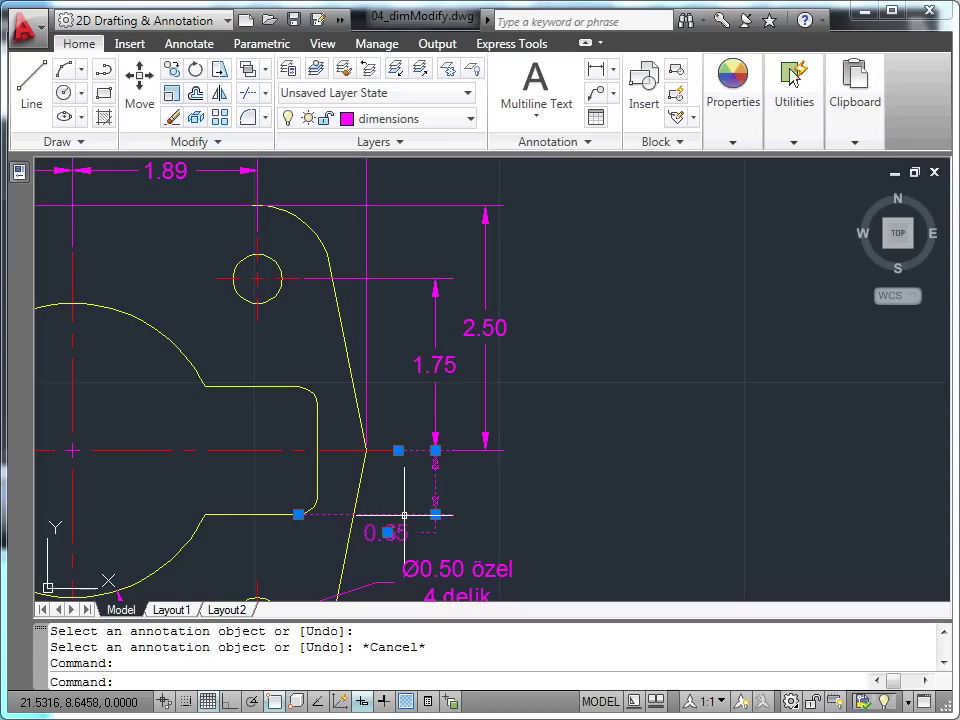
- Move the 0.65 text alone below its dimension line, just above the Ø0.50 özel callout
right_click(446, 545)
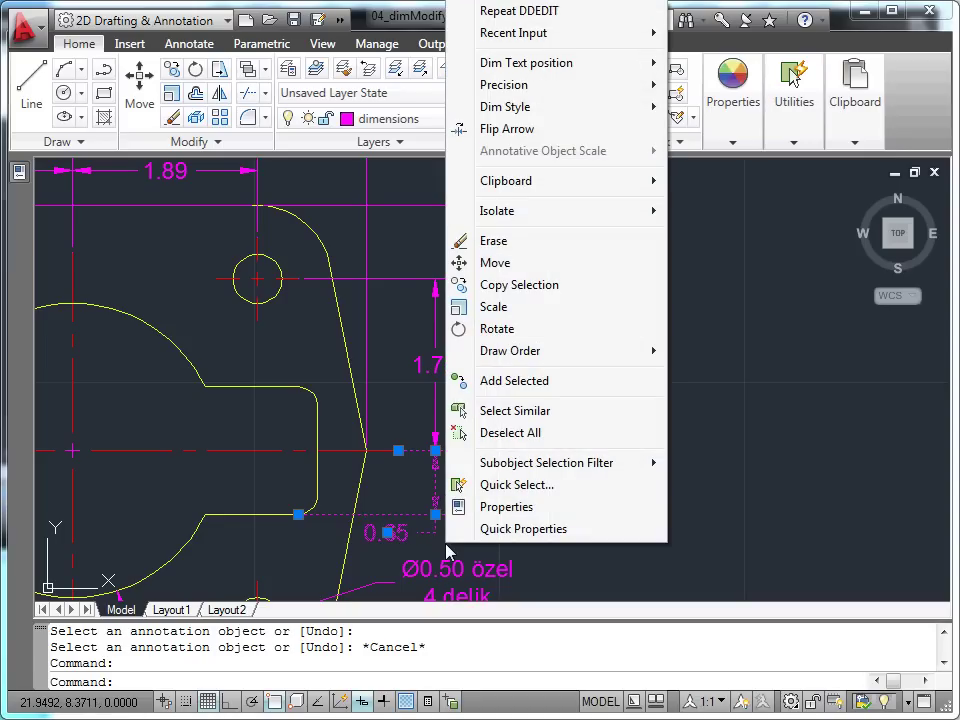
mouse_move(567, 66)
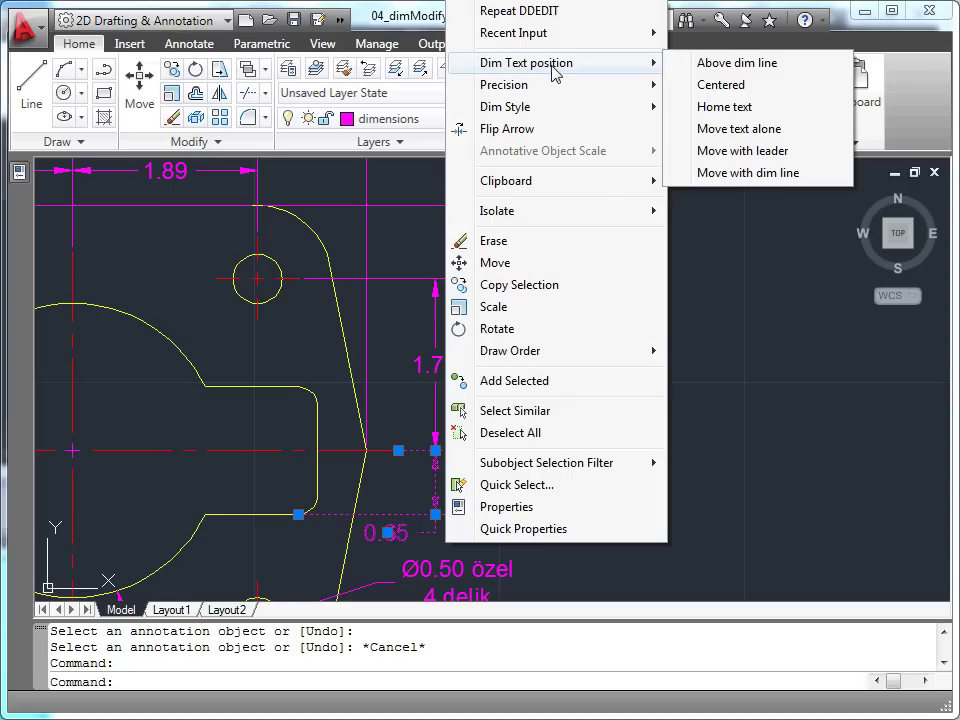
left_click(724, 129)
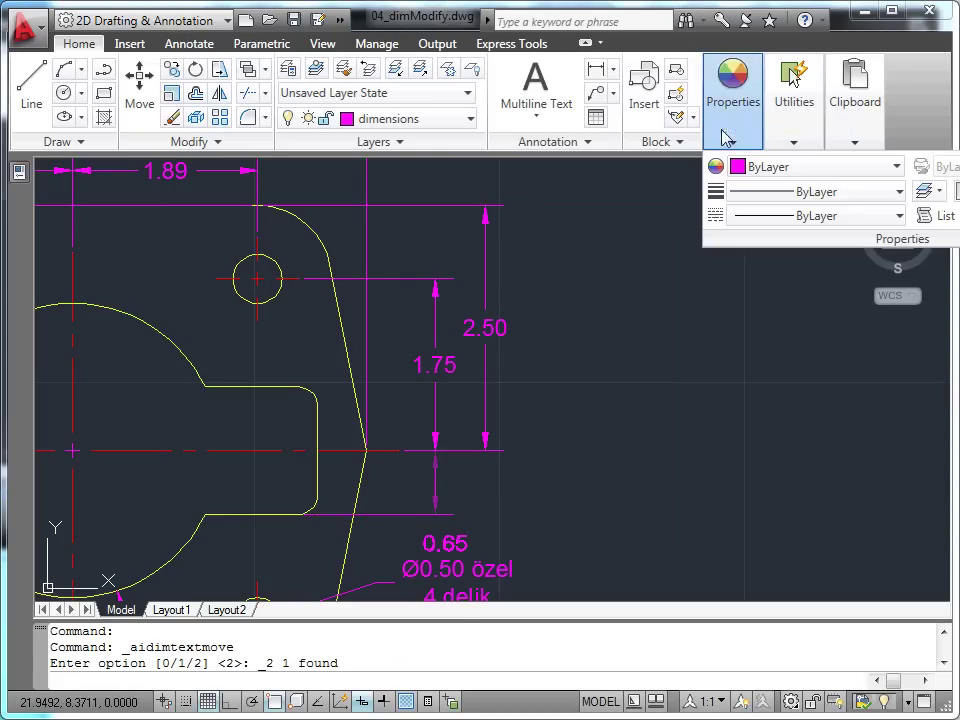
left_click(459, 541)
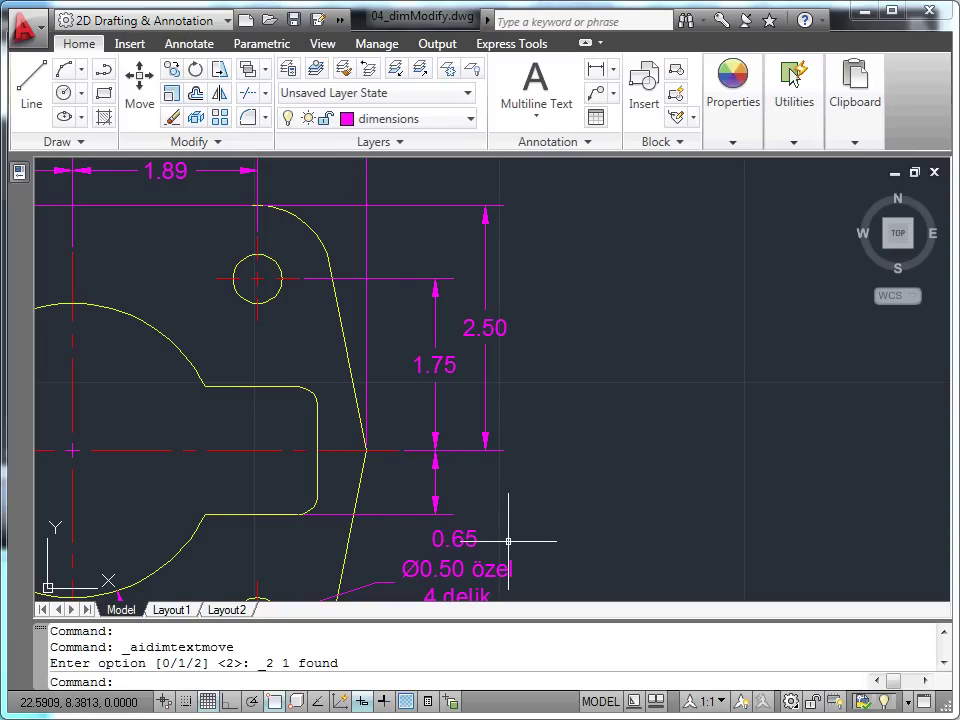
left_click(455, 538)
left_click(456, 538)
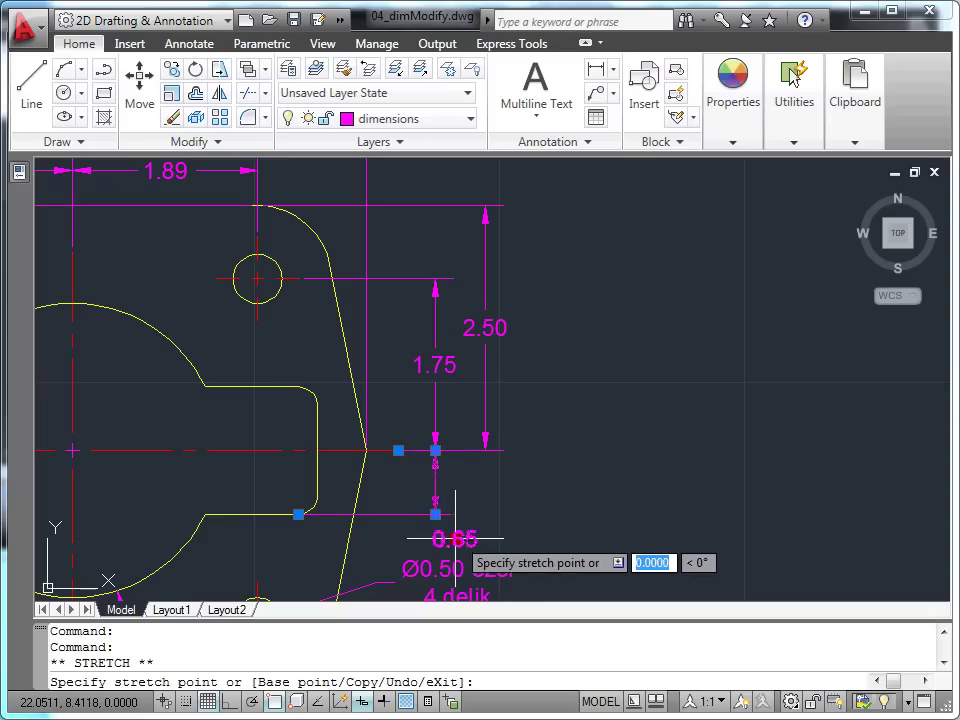
- Place the 0.65 text just left of its dimension line, between the extension lines
left_click(405, 490)
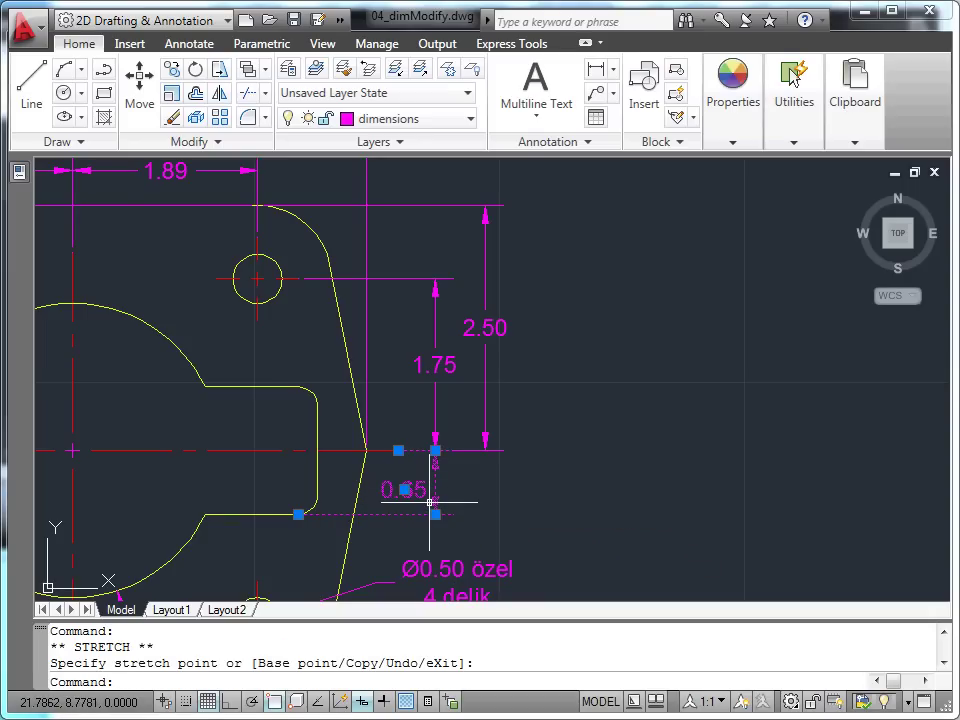
left_click(404, 490)
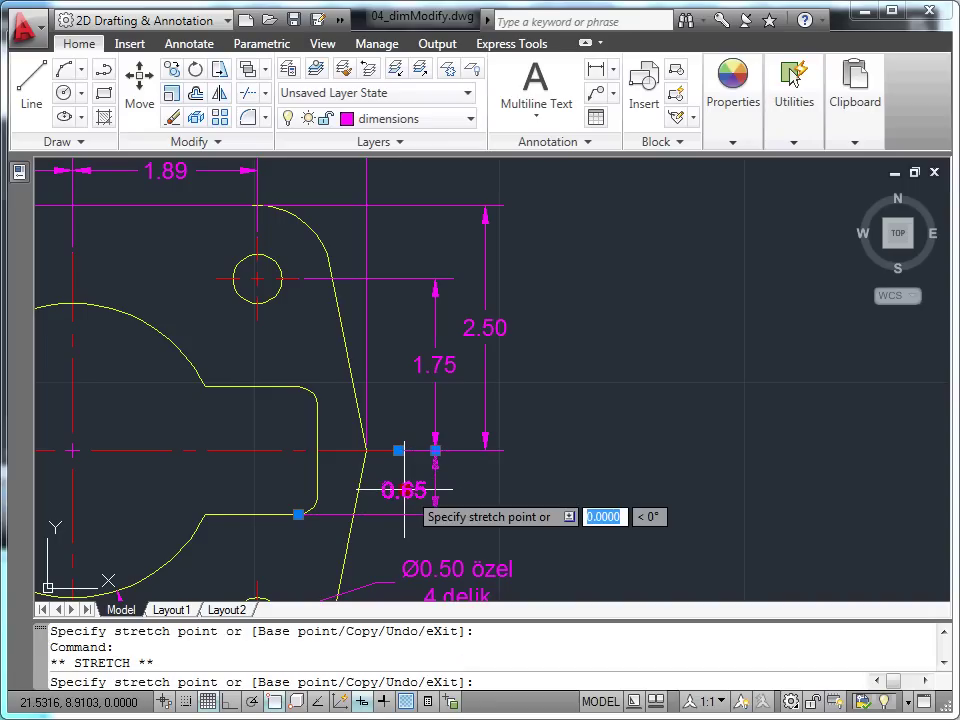
left_click(382, 497)
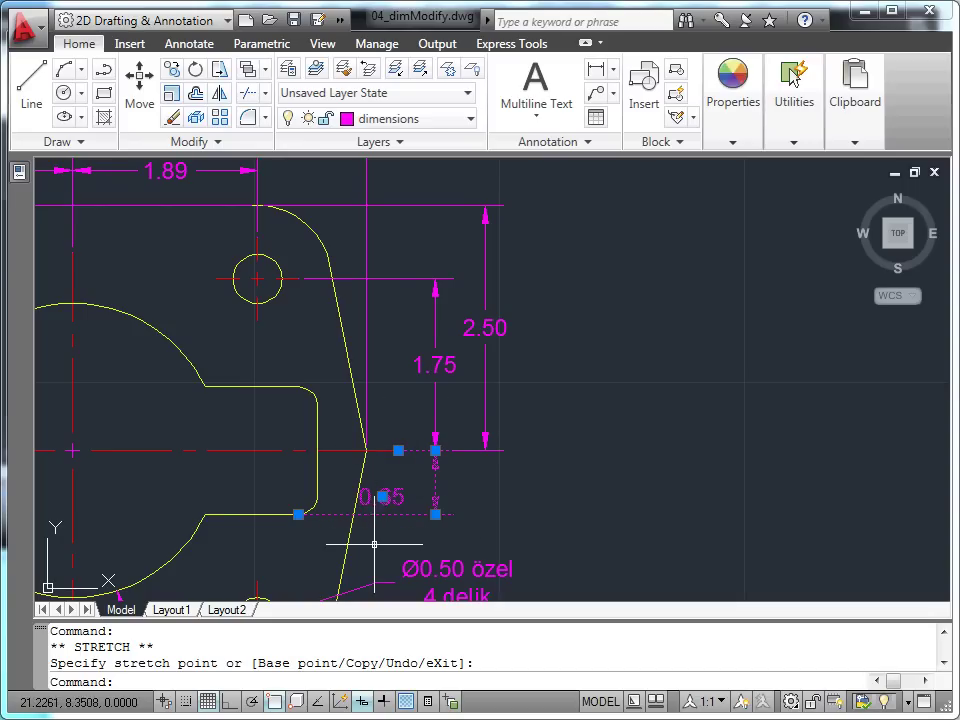
- Reposition the 0.65 text together with its dimension line using Move with dim line
right_click(378, 528)
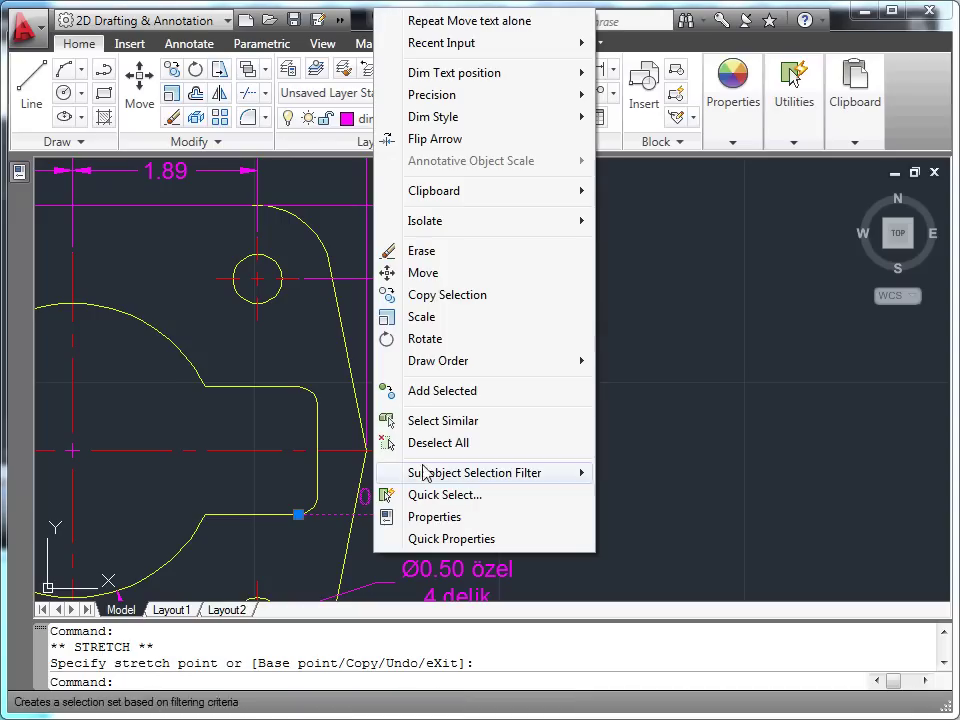
mouse_move(460, 77)
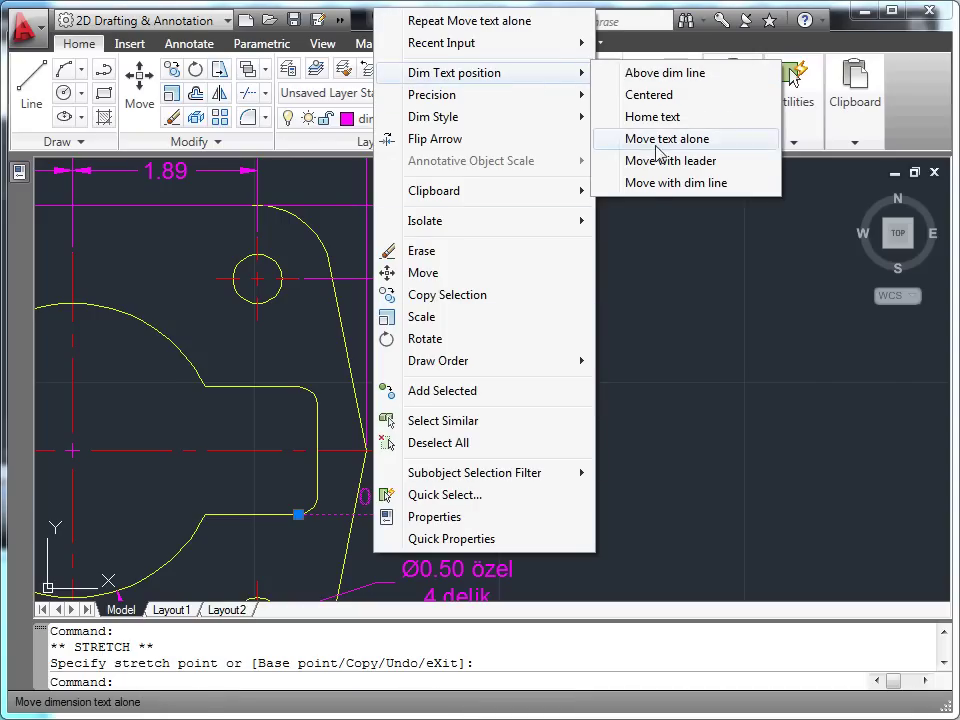
left_click(665, 183)
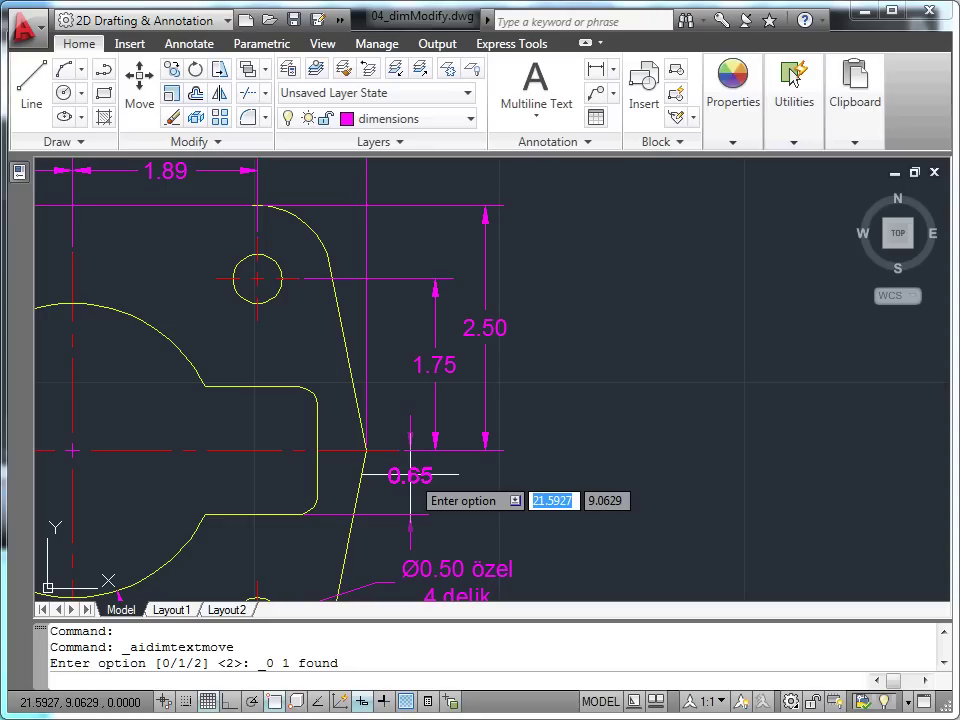
left_click(410, 475)
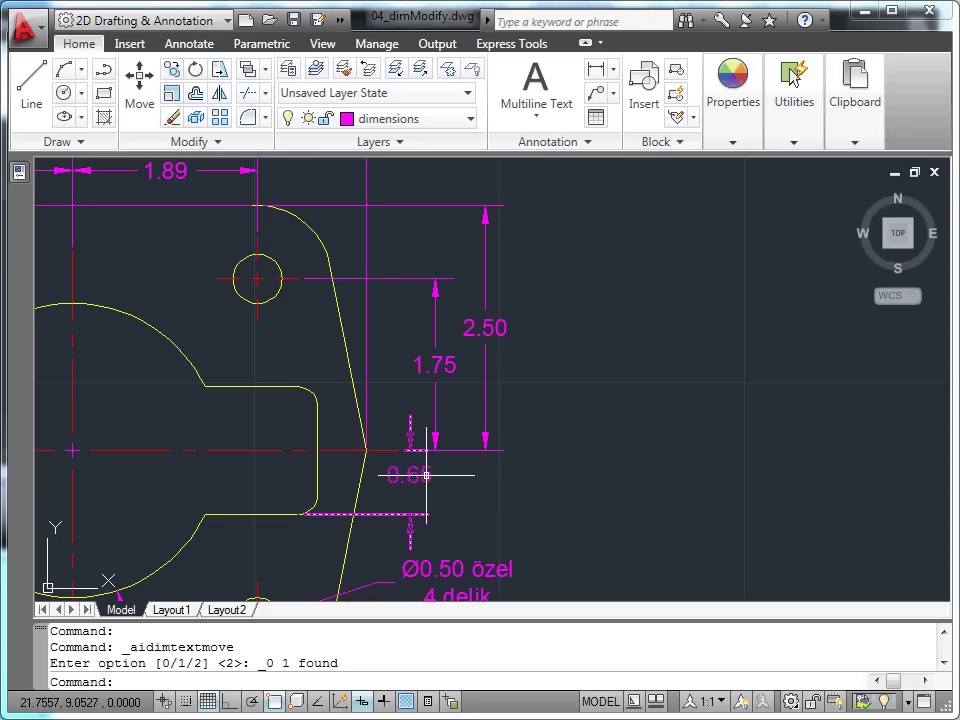
- Snap the 0.65 dimension line's end so it aligns under the 1.75 dimension
left_click(420, 475)
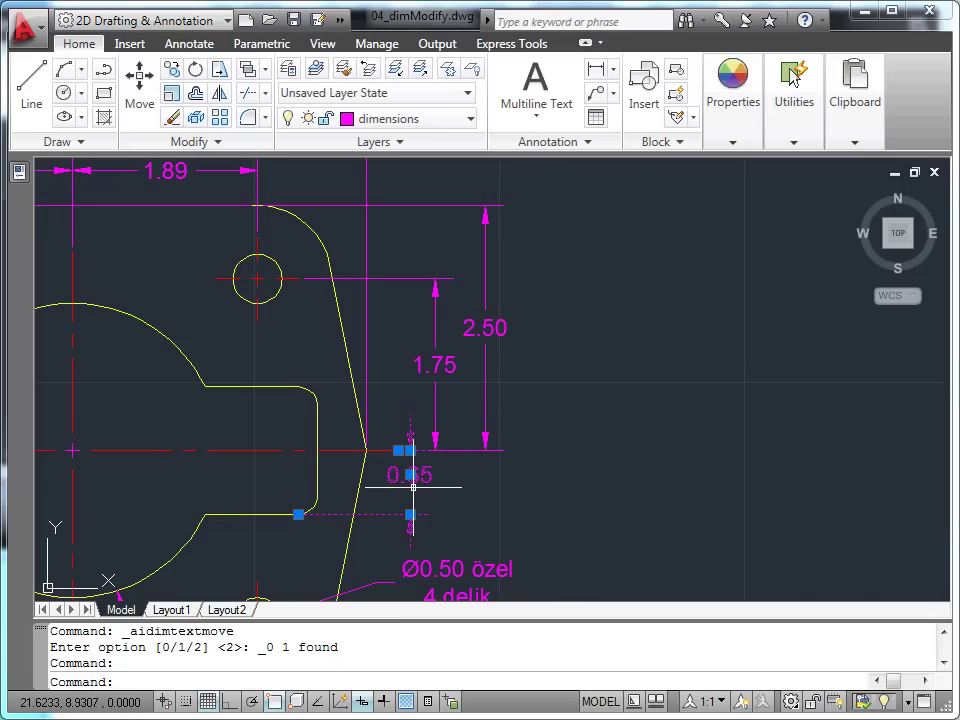
left_click(410, 451)
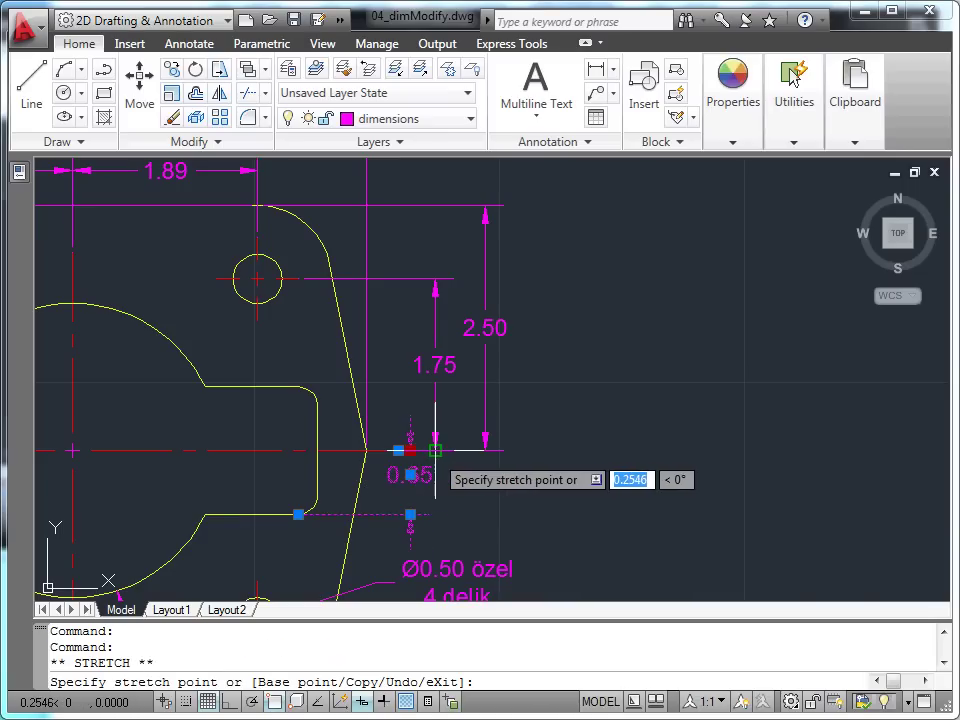
left_click(435, 451)
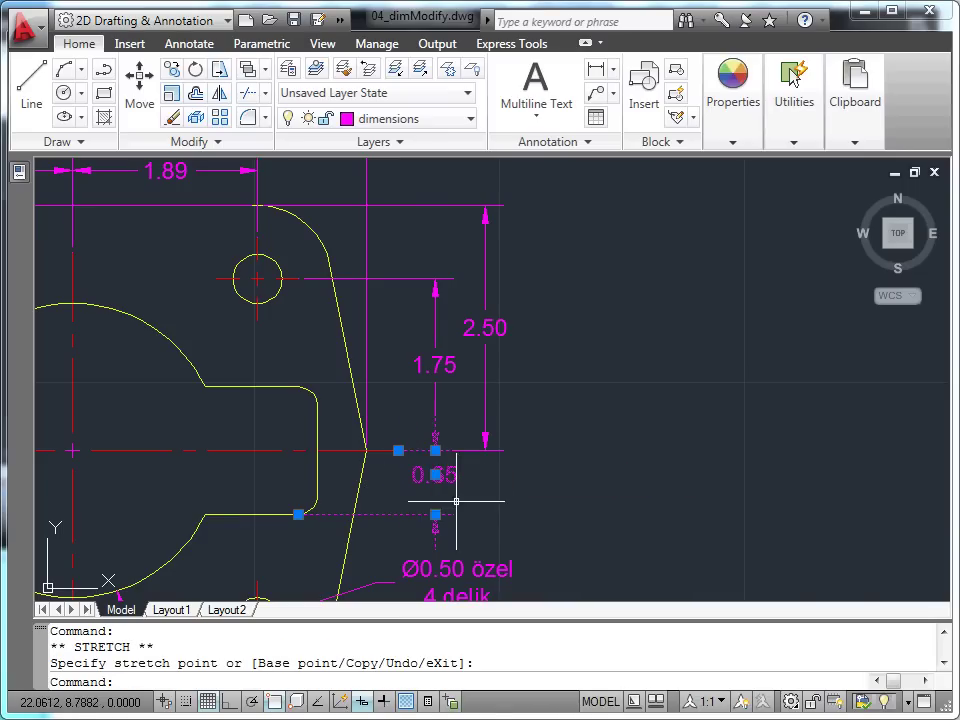
key("Escape")
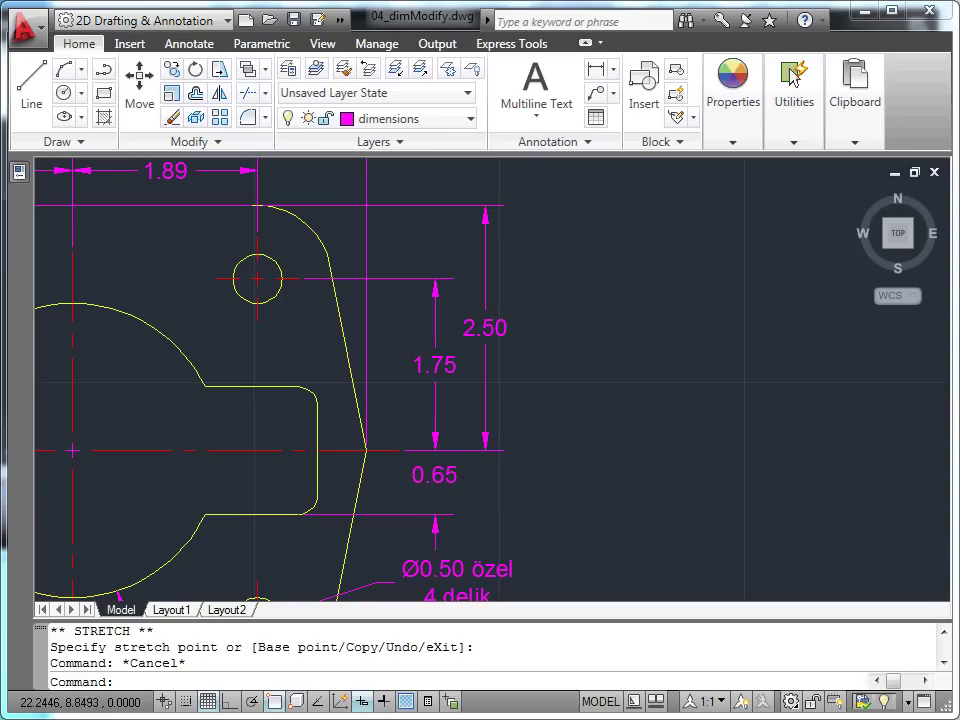
scroll(531, 456, "down", 2)
scroll(596, 452, "down", 2)
middle_click_drag(596, 452, 692, 409)
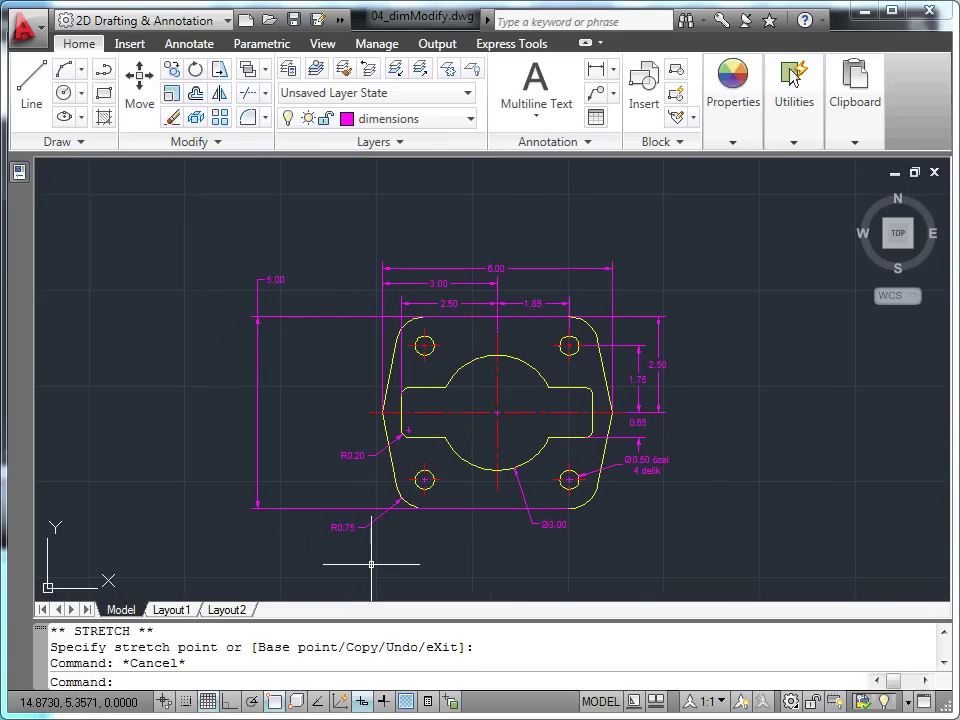
- Set the R0.75 radius dimension's precision to 0.000000 so it reads R0.750000
scroll(355, 545, "up", 3)
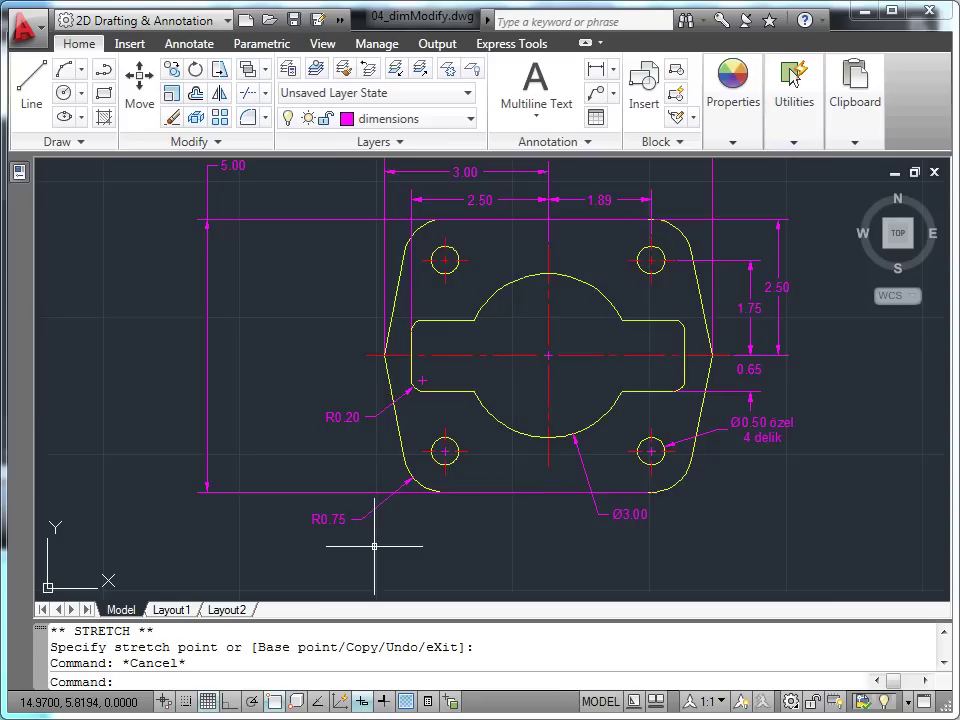
middle_click_drag(377, 546, 378, 563)
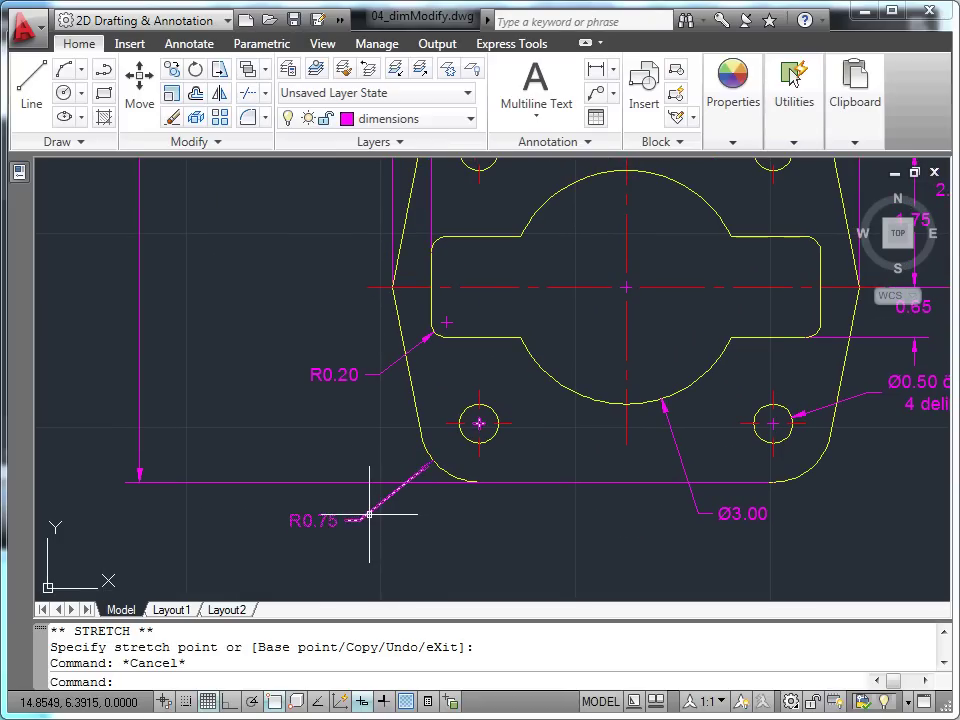
left_click(371, 511)
right_click(332, 572)
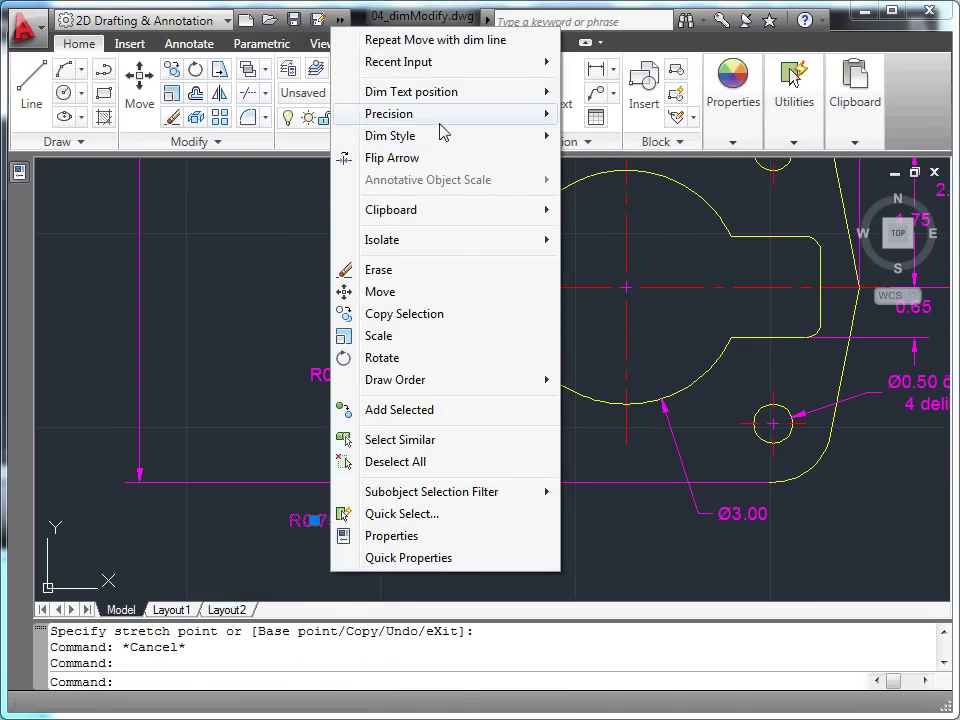
mouse_move(440, 123)
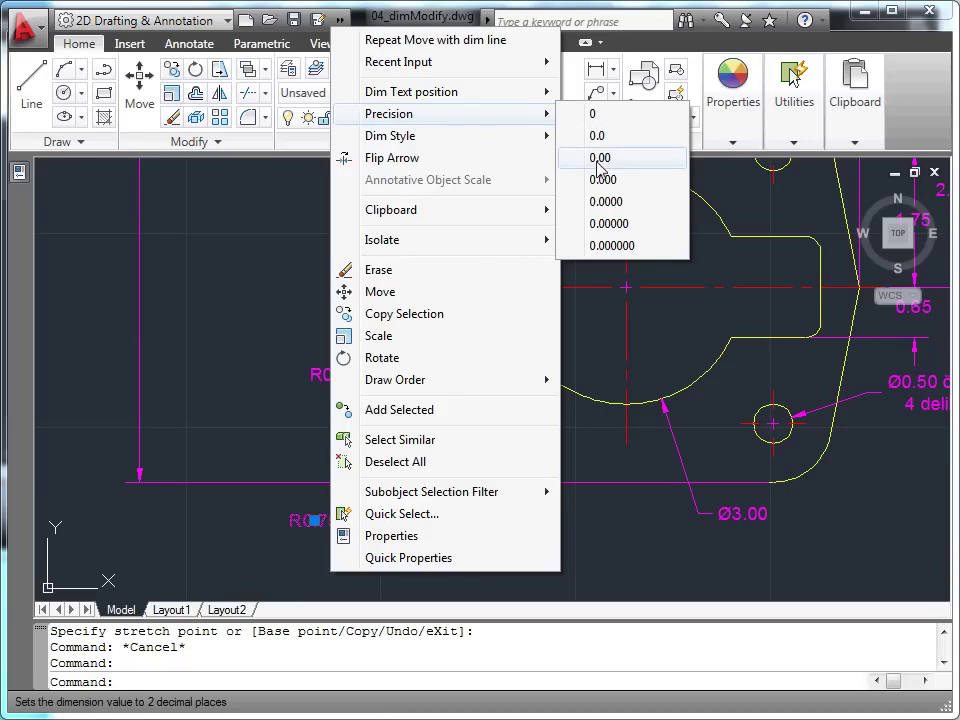
left_click(618, 246)
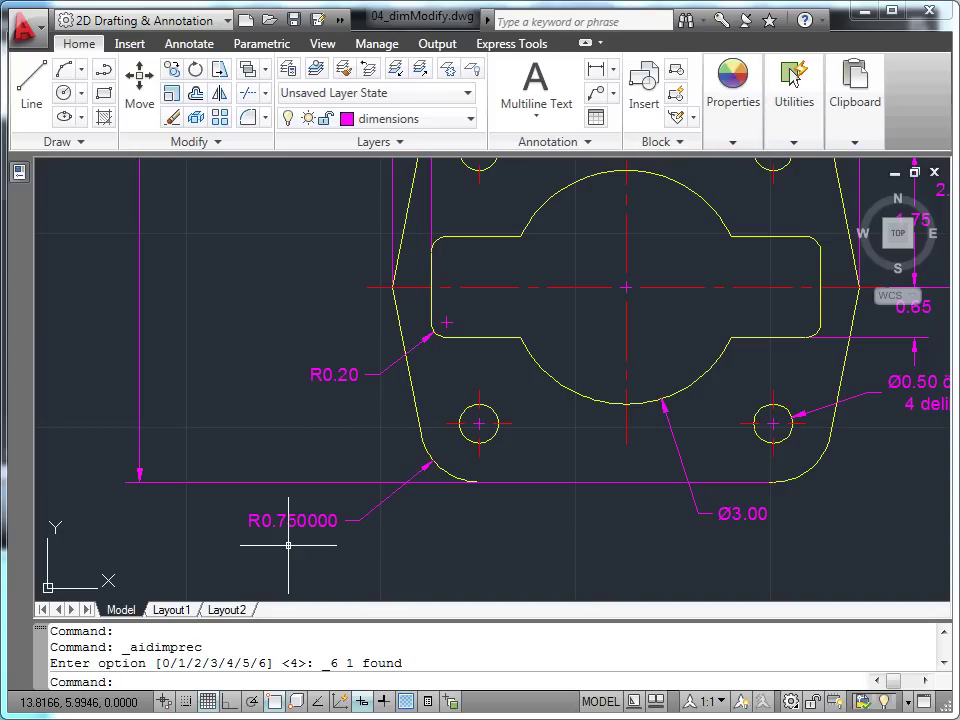
- Flip the arrow of the R0.750000 radius dimension
left_click(307, 521)
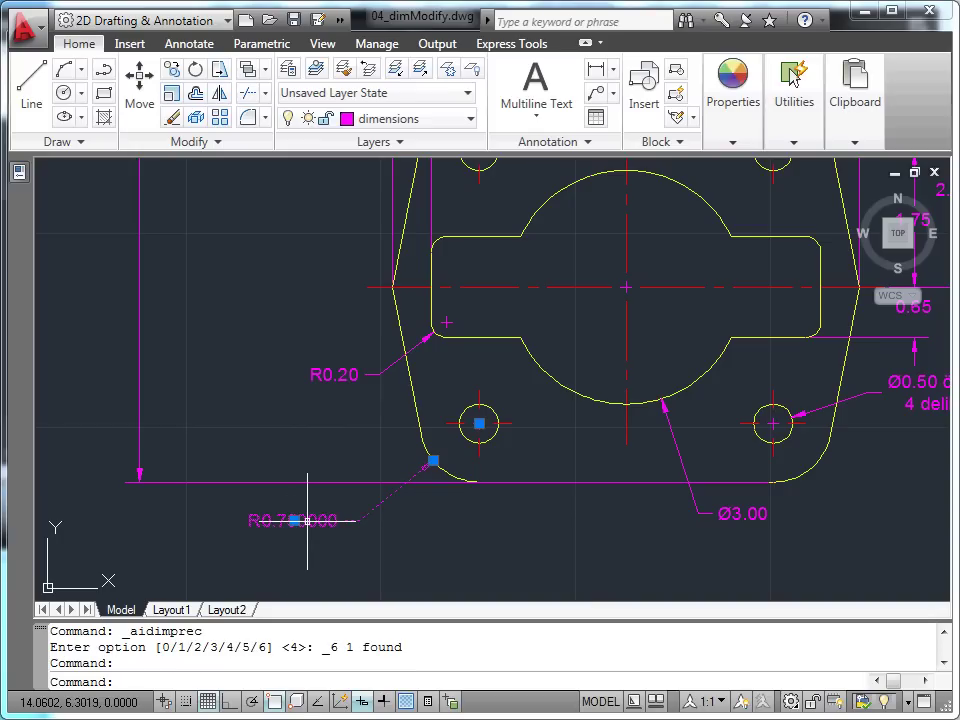
right_click(325, 577)
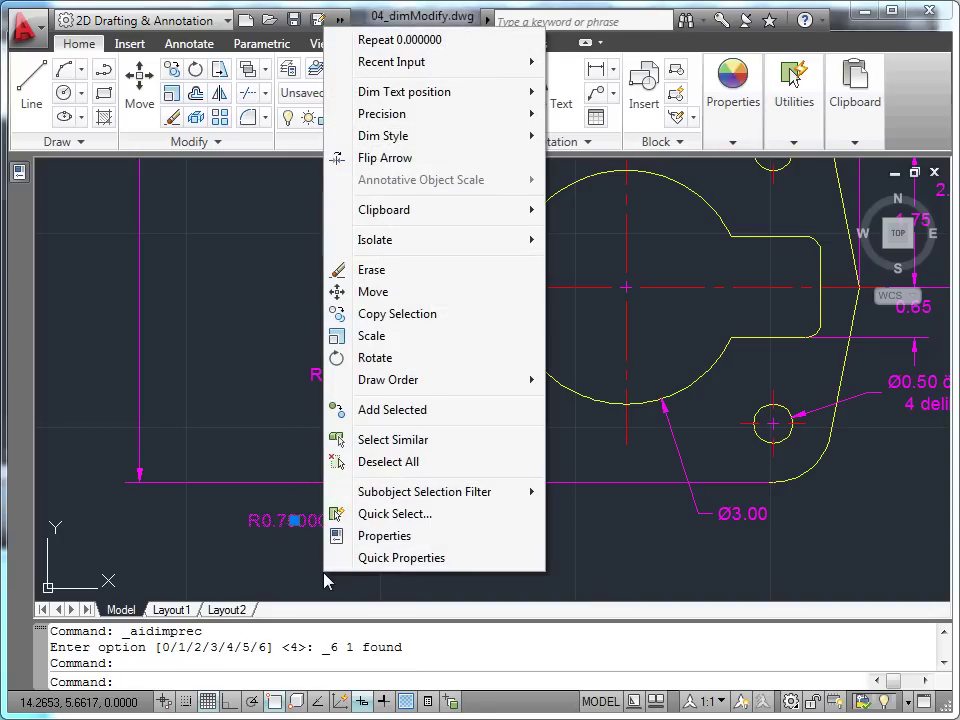
left_click(416, 160)
key("Escape")
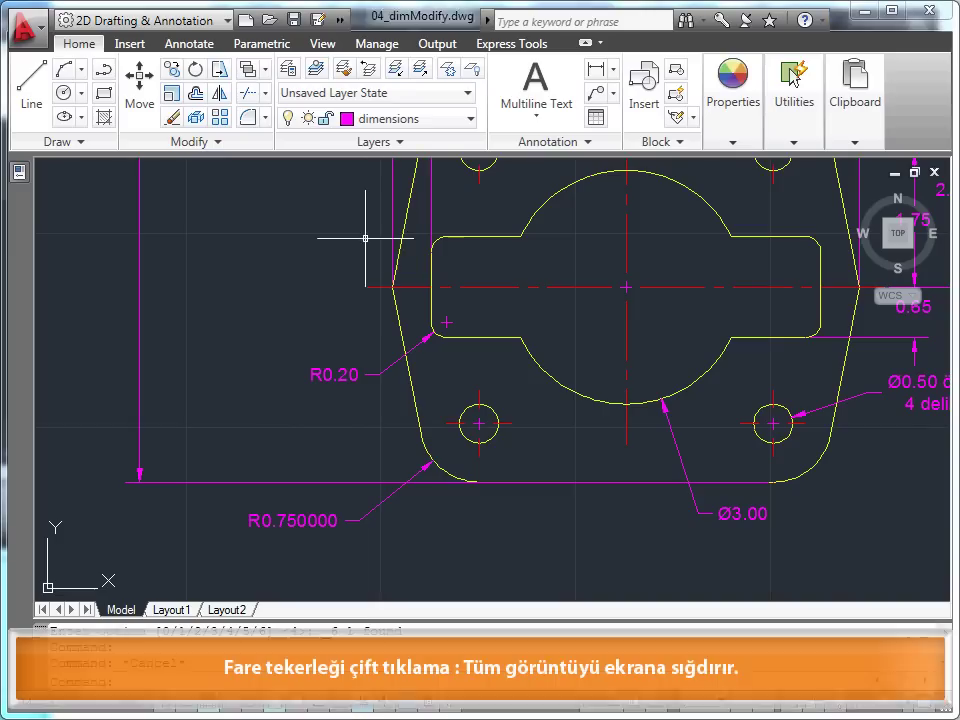
- Zoom to the drawing extents and select the 2.50 dimension
left_click(339, 285)
key("Escape")
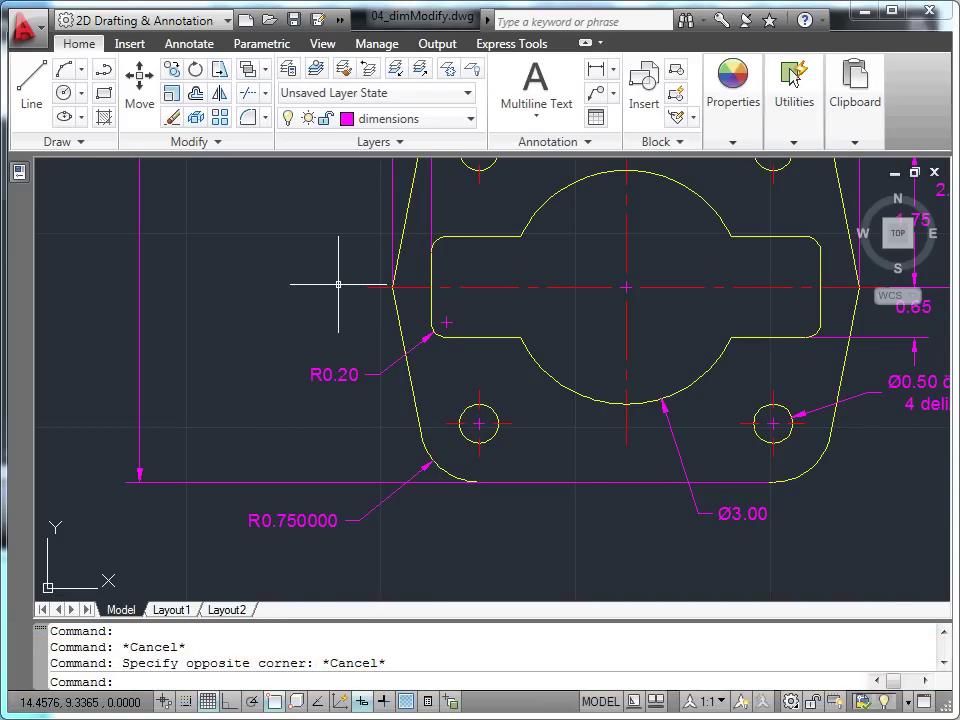
middle_click(336, 283)
middle_click(336, 283)
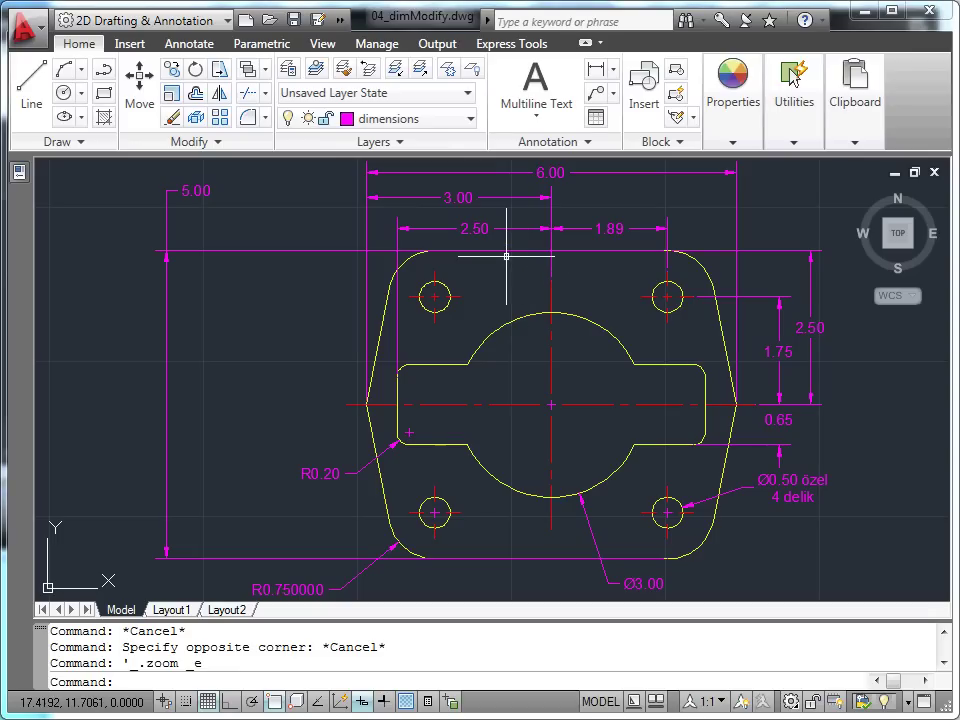
left_click(480, 227)
- Collapse the General, Misc, Lines & Arrows, Text, Fit and Alternate Units groups for the 2.50 dimension
scroll(478, 239, "up", 3)
middle_click_drag(478, 239, 485, 275)
mouse_move(23, 189)
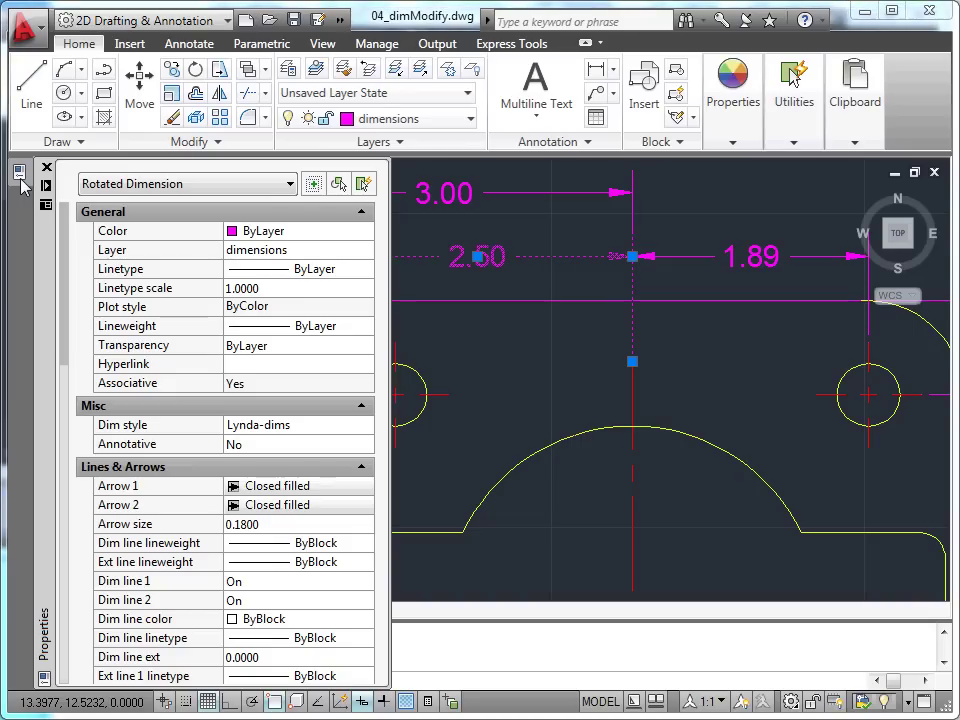
left_click(361, 212)
left_click(363, 236)
left_click(363, 259)
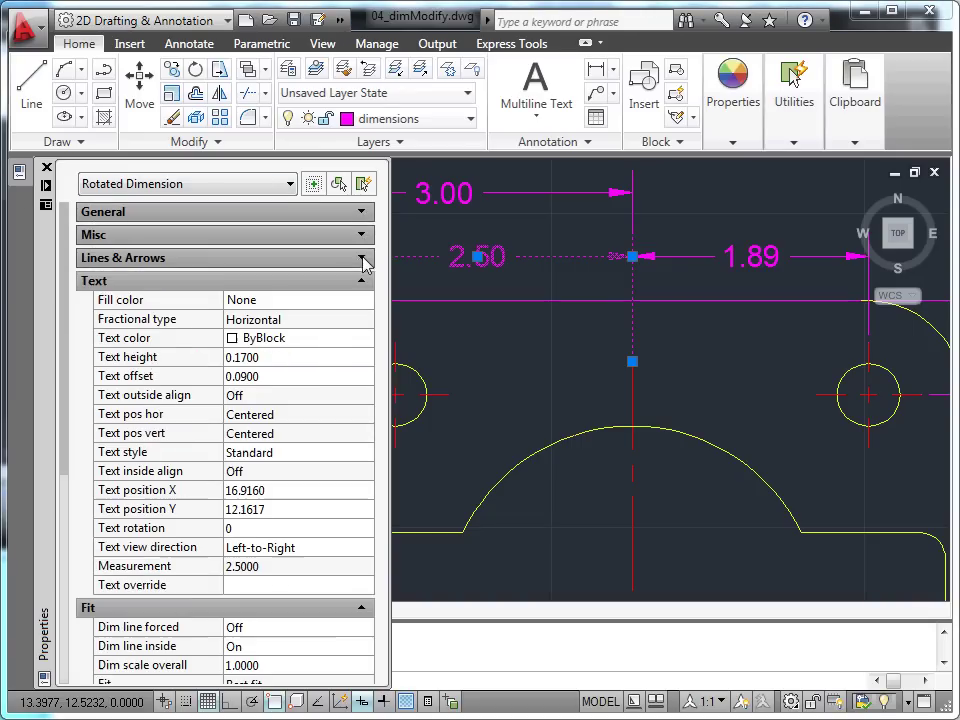
left_click(363, 281)
left_click(363, 305)
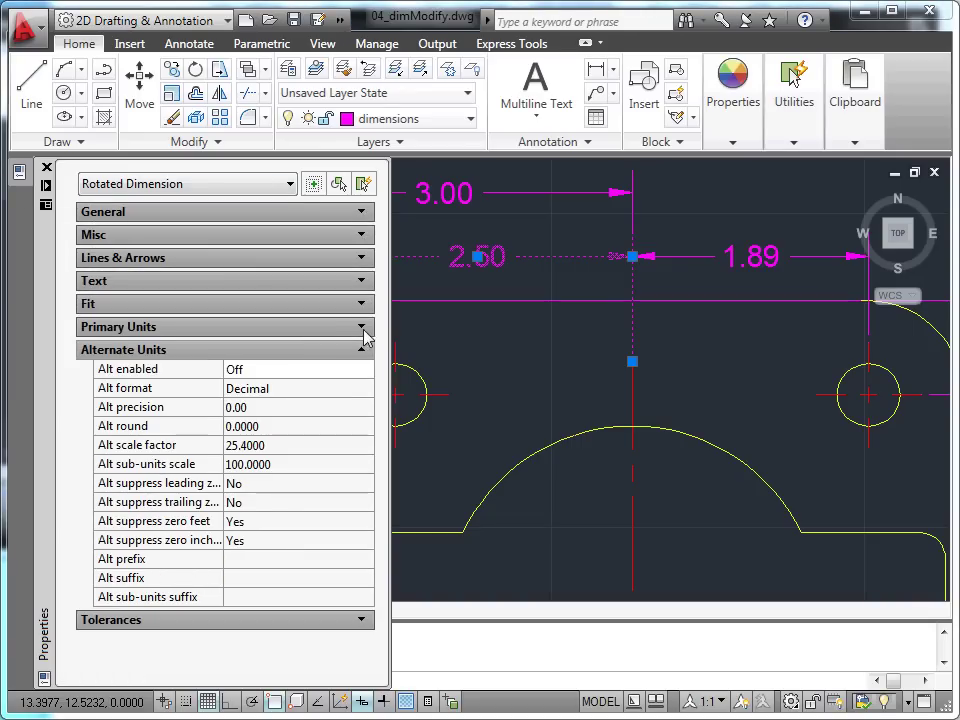
left_click(362, 351)
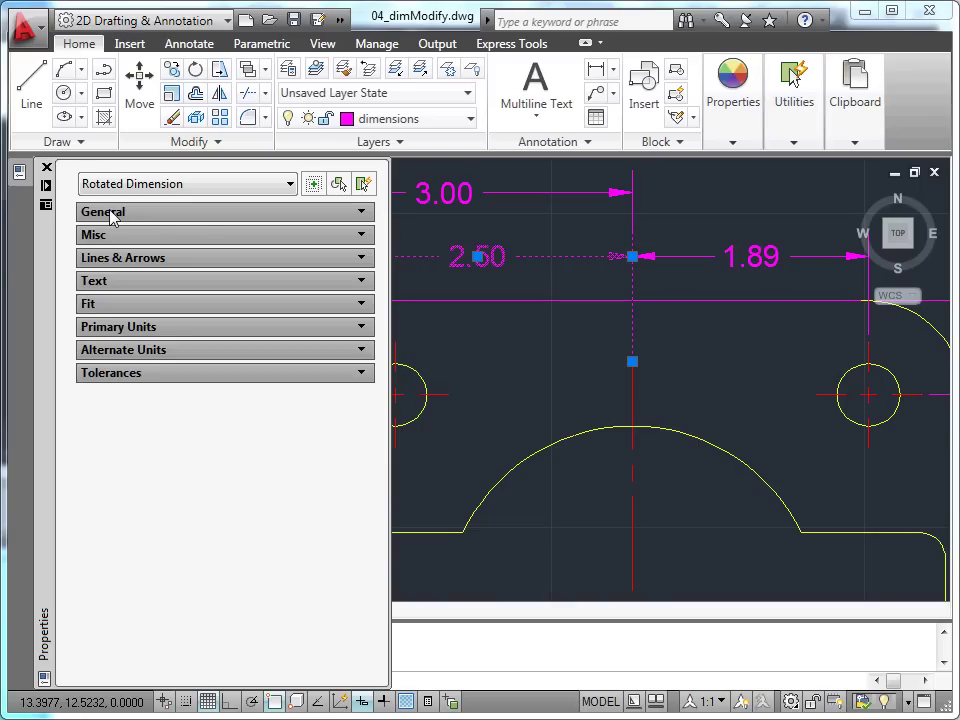
key("ctrl+1")
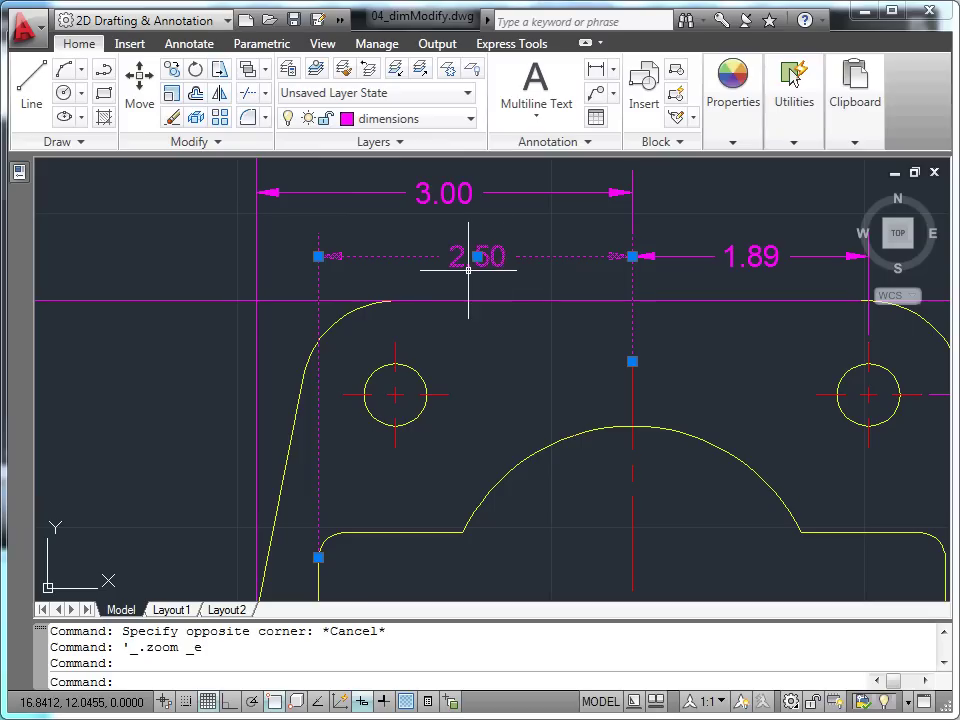
mouse_move(20, 177)
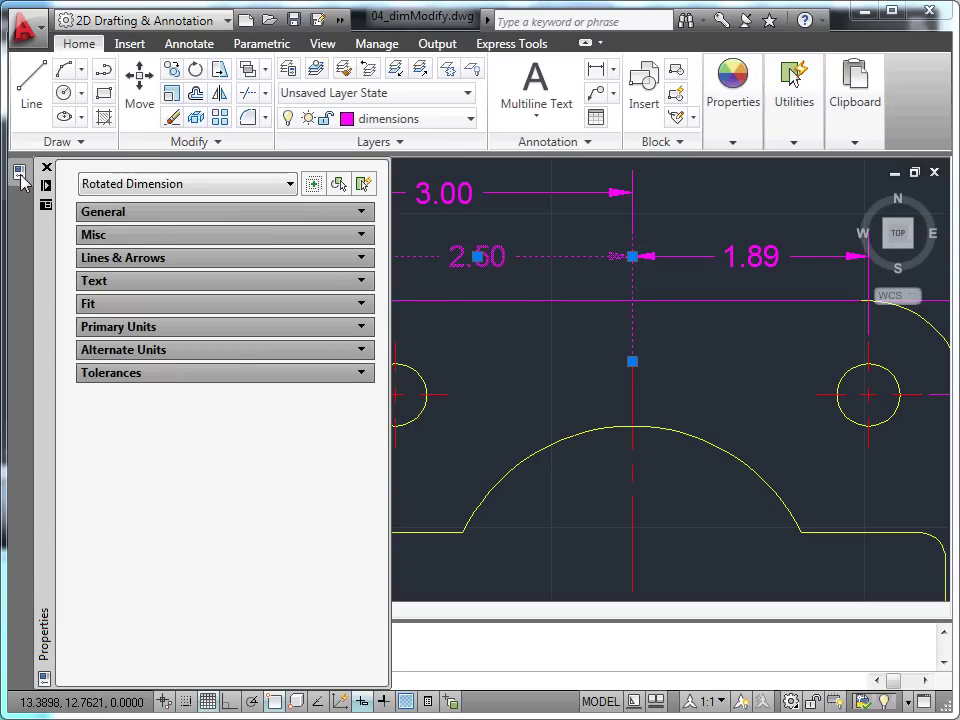
- Set the 2.50 dimension's primary units precision to 0.0000
left_click(362, 328)
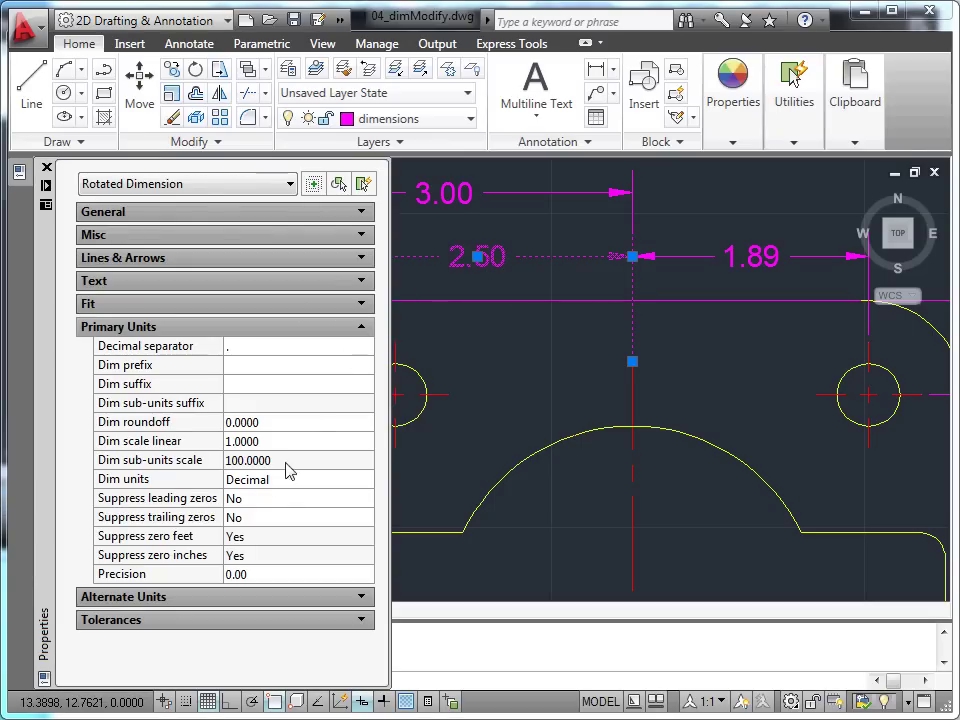
left_click(257, 572)
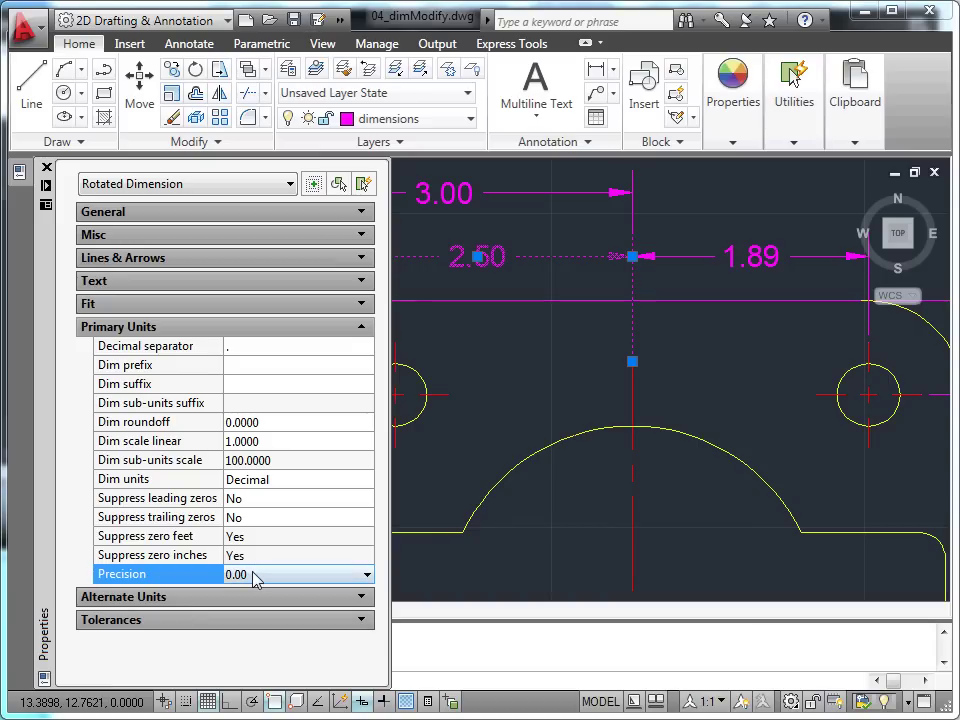
left_click(368, 575)
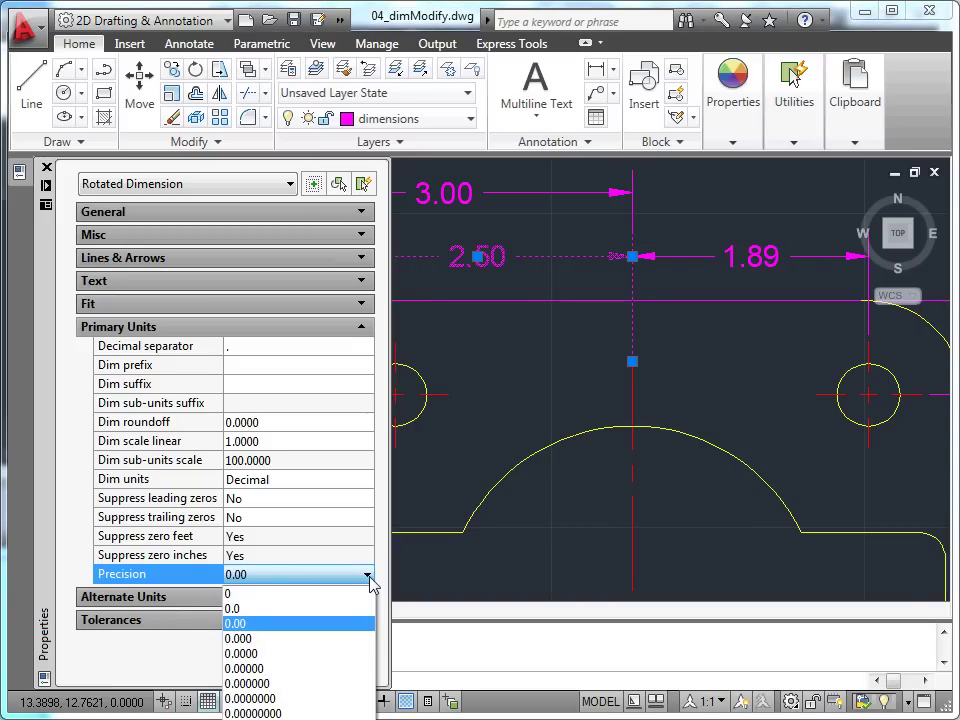
left_click(318, 654)
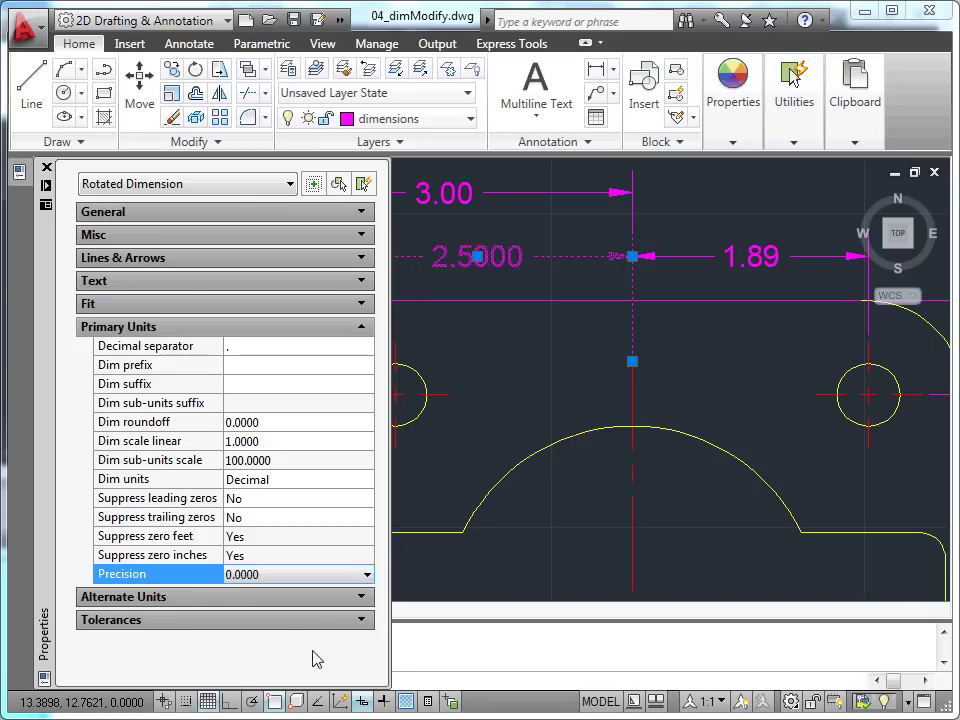
left_click(362, 327)
- Set the dimension text height to 0.25 and rotation to 25 degrees, then deselect it
left_click(366, 282)
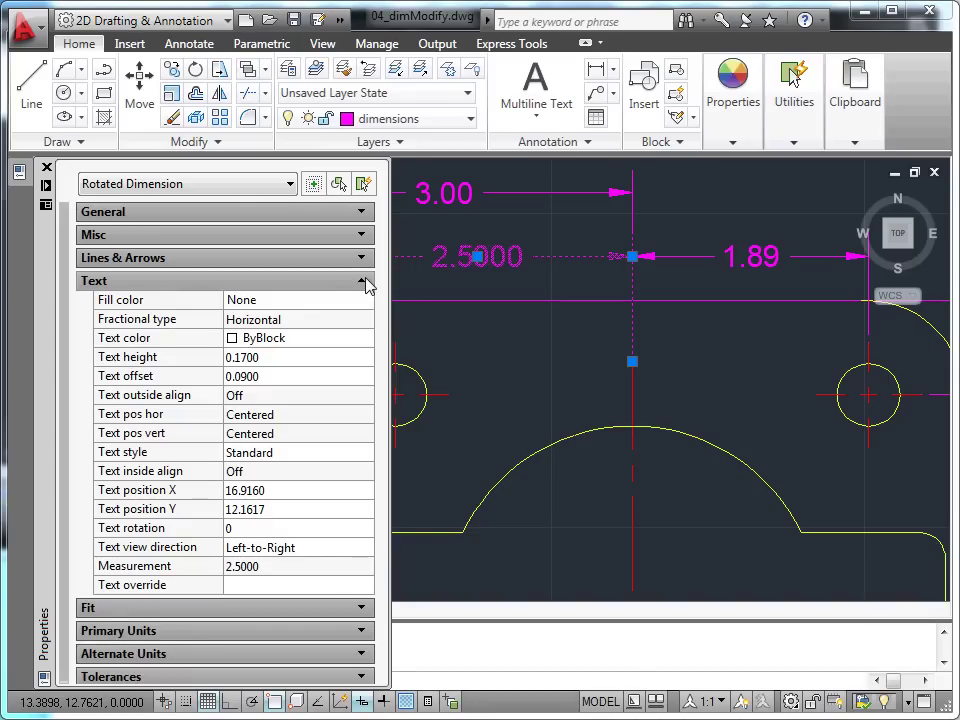
left_click(237, 357)
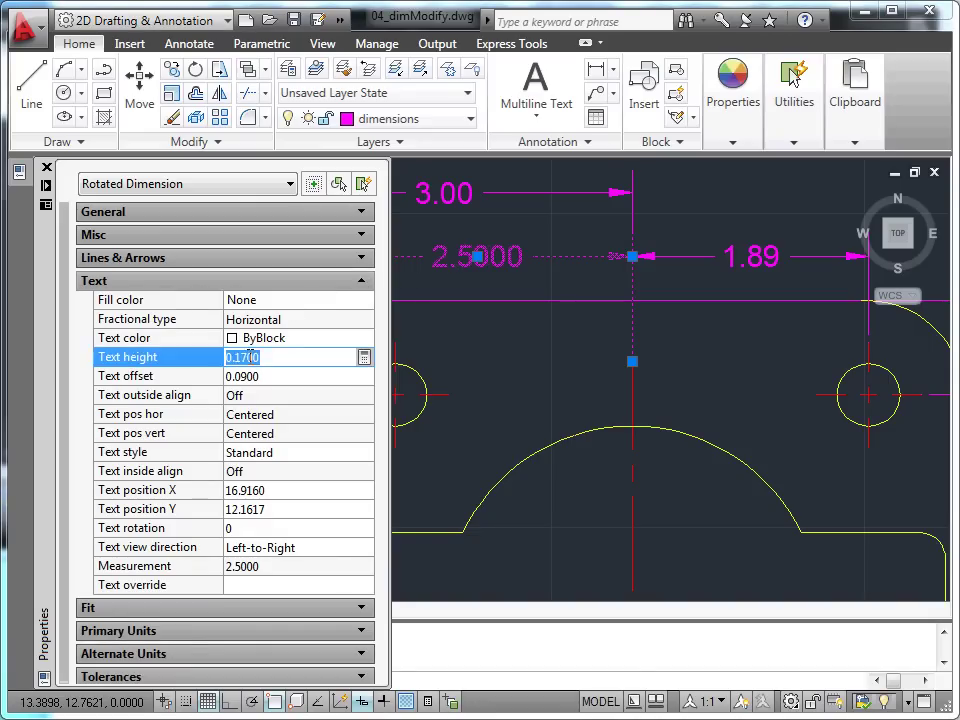
key("BackSpace")
key("BackSpace")
type("25")
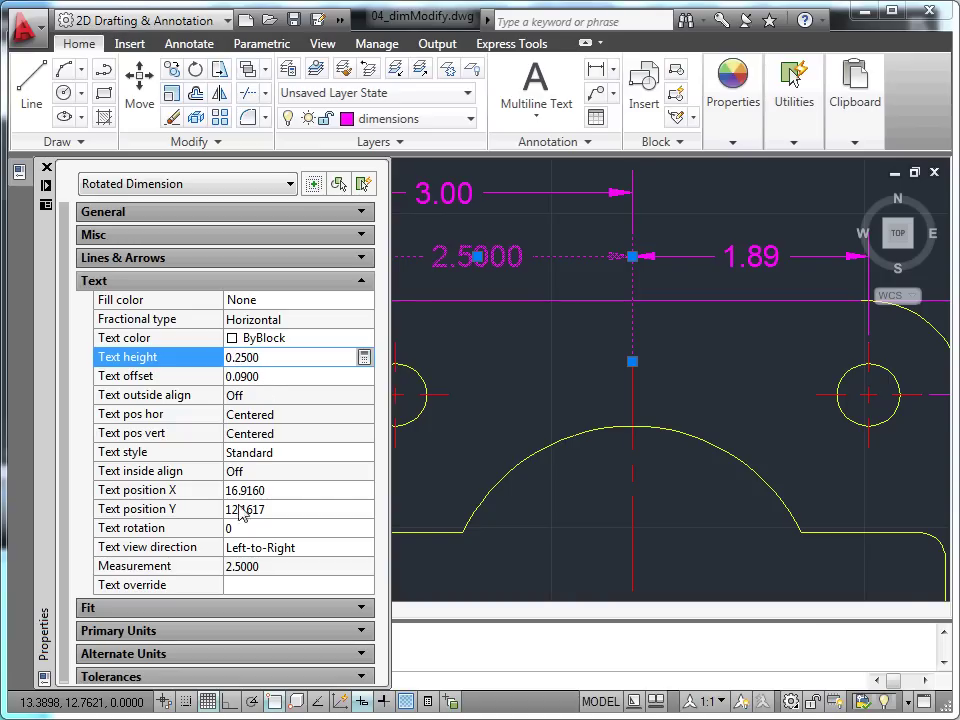
left_click(258, 528)
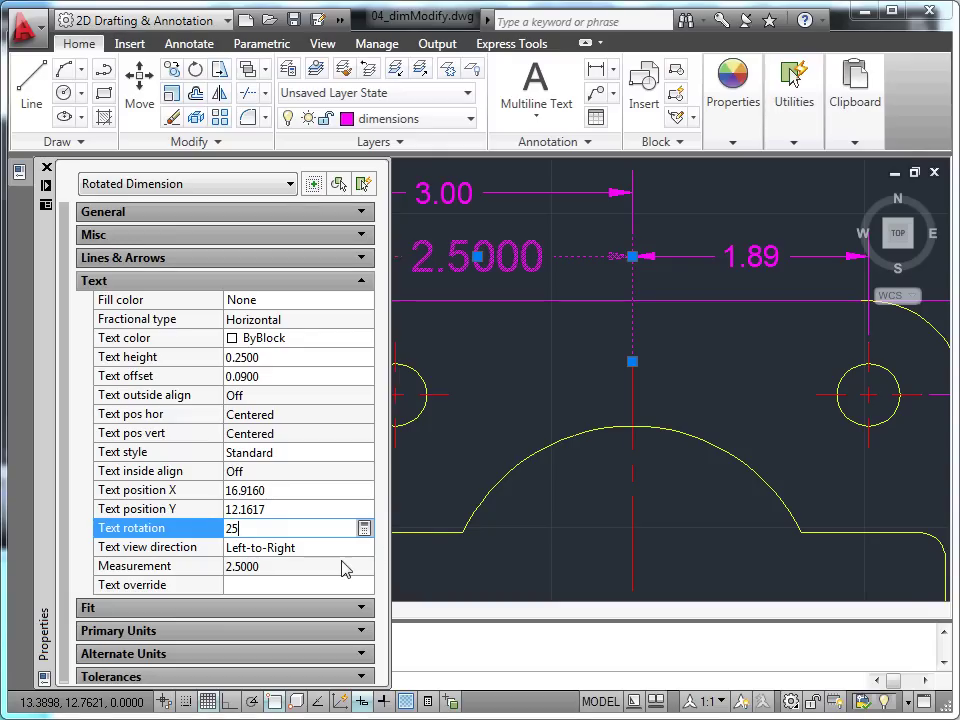
key("Return")
key("ctrl+1")
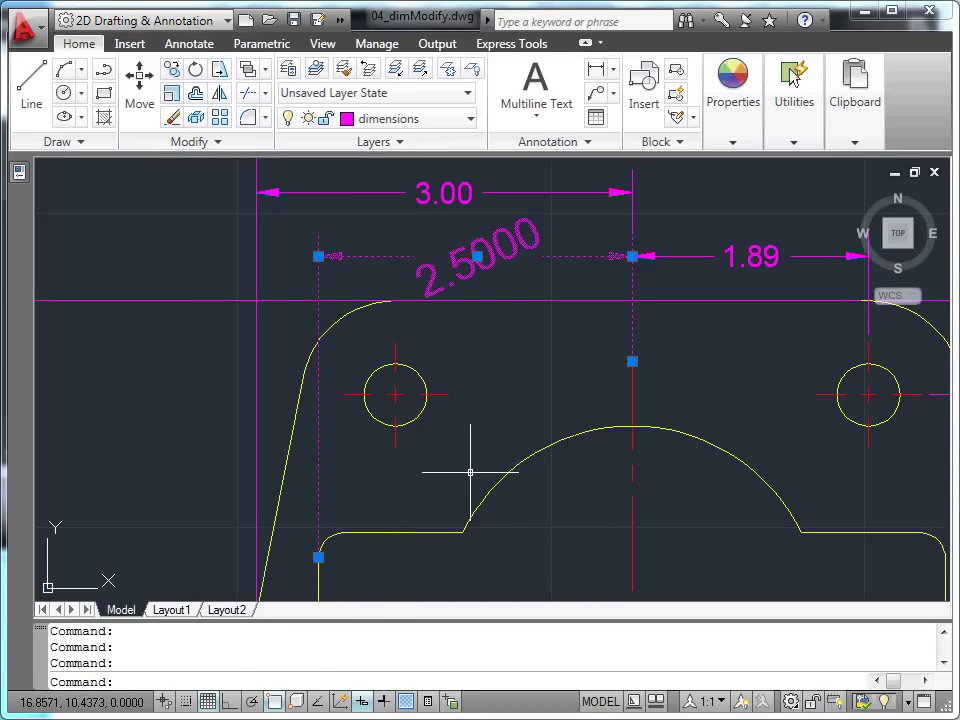
key("Escape")
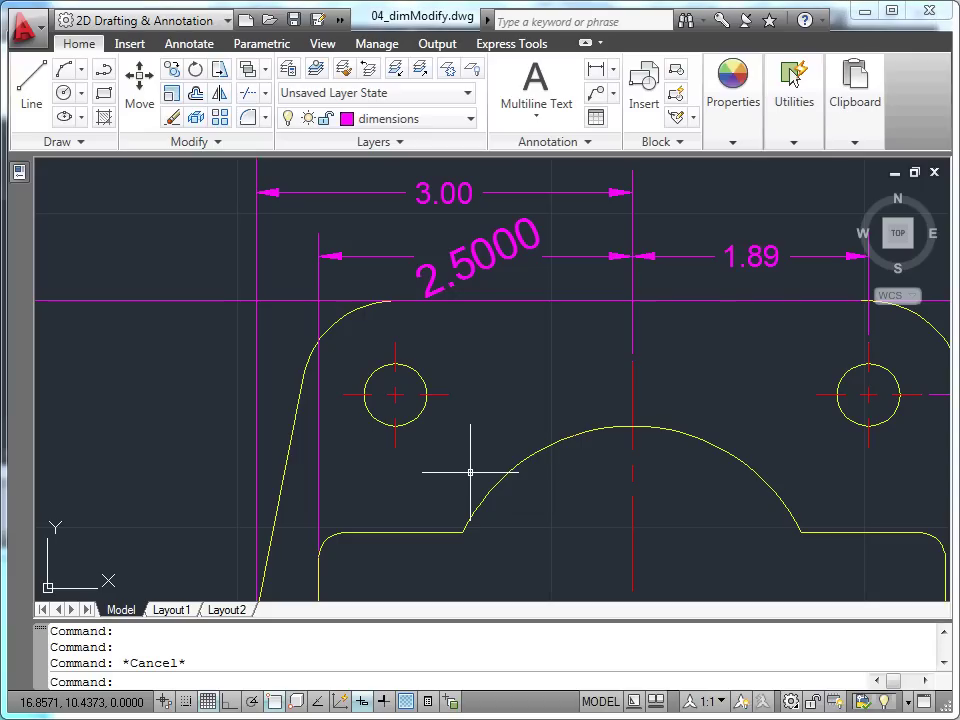
- Reframe the view around the R0.20 fillet and select its radius dimension
scroll(470, 472, "down", 4)
mouse_move(491, 512)
middle_mouse_down()
mouse_move(456, 283)
mouse_move(425, 325)
mouse_move(478, 339)
middle_mouse_up()
scroll(425, 325, "up", 3)
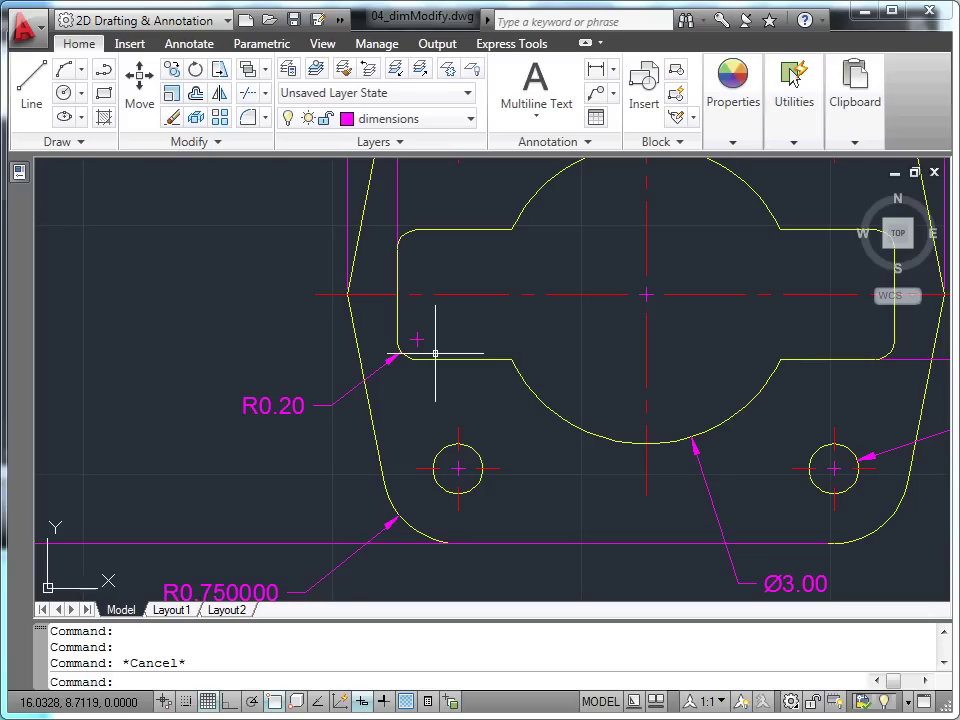
scroll(435, 353, "up", 2)
middle_click_drag(433, 353, 469, 352)
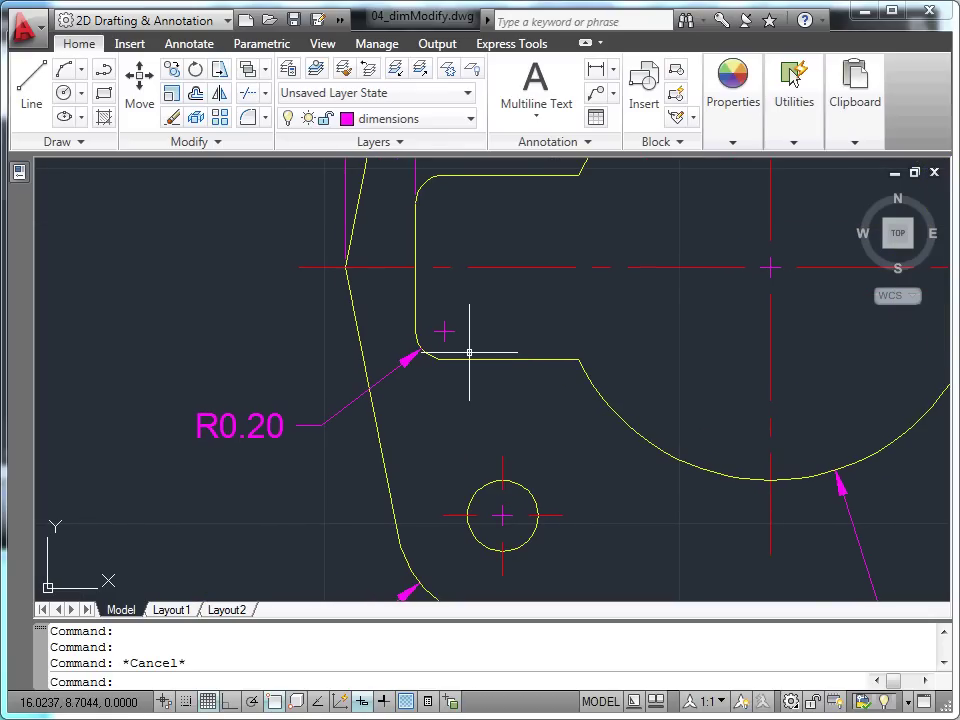
left_click(397, 368)
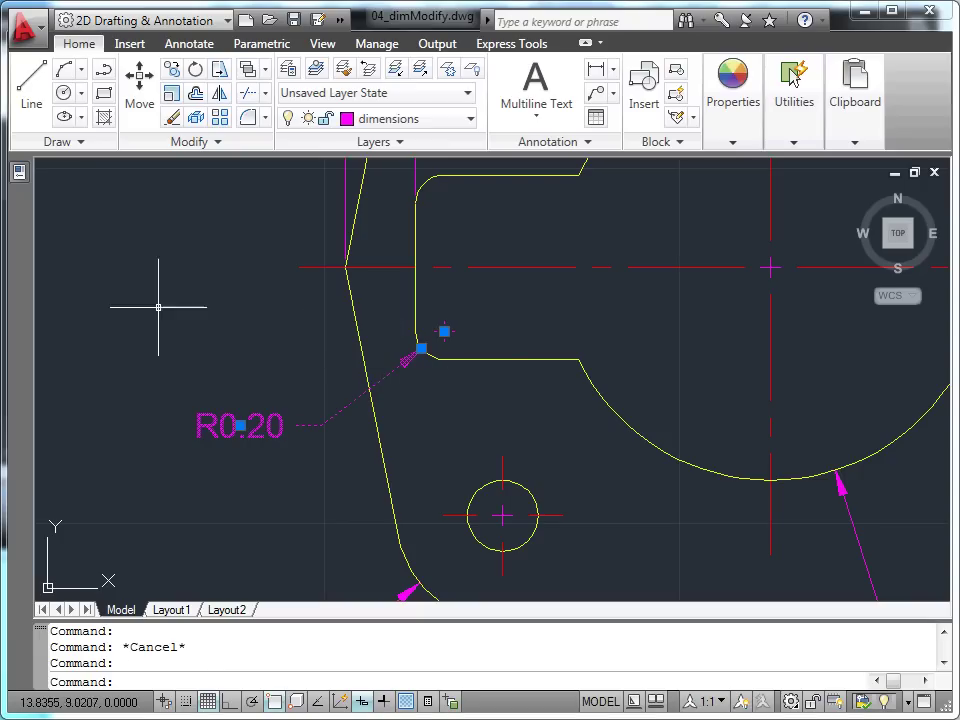
- Set the R0.20 dimension's center mark to None and deselect it
mouse_move(24, 182)
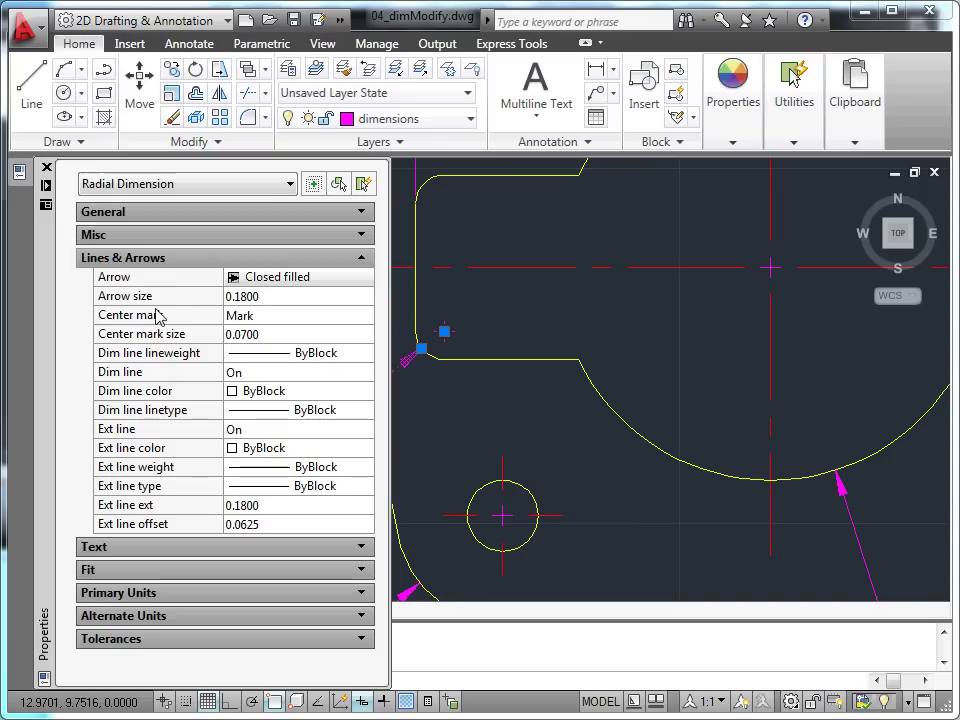
left_click(288, 321)
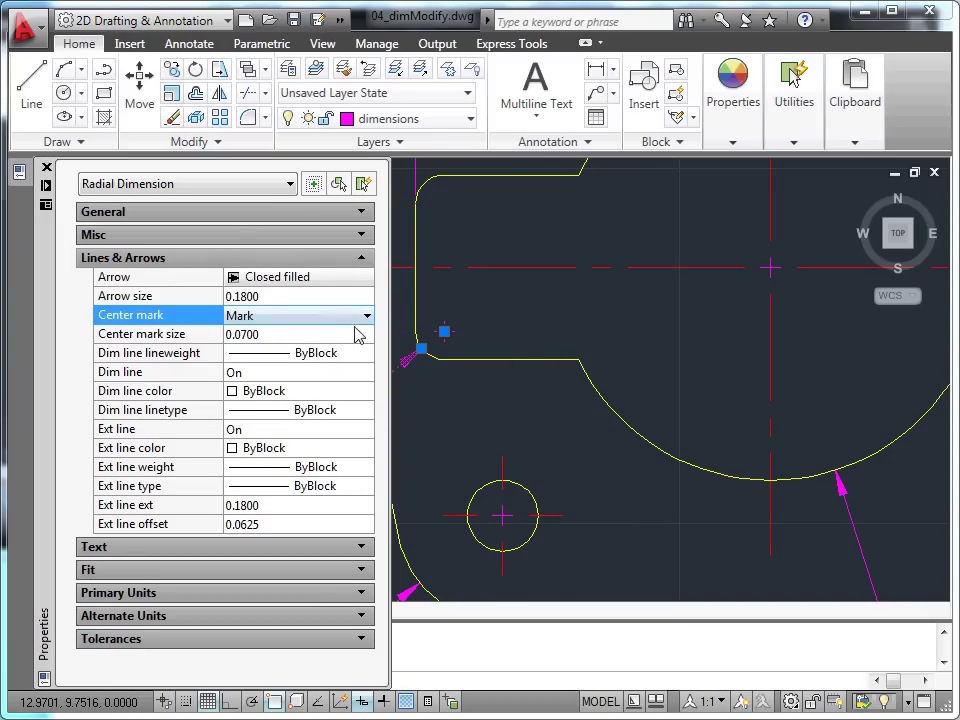
left_click(368, 317)
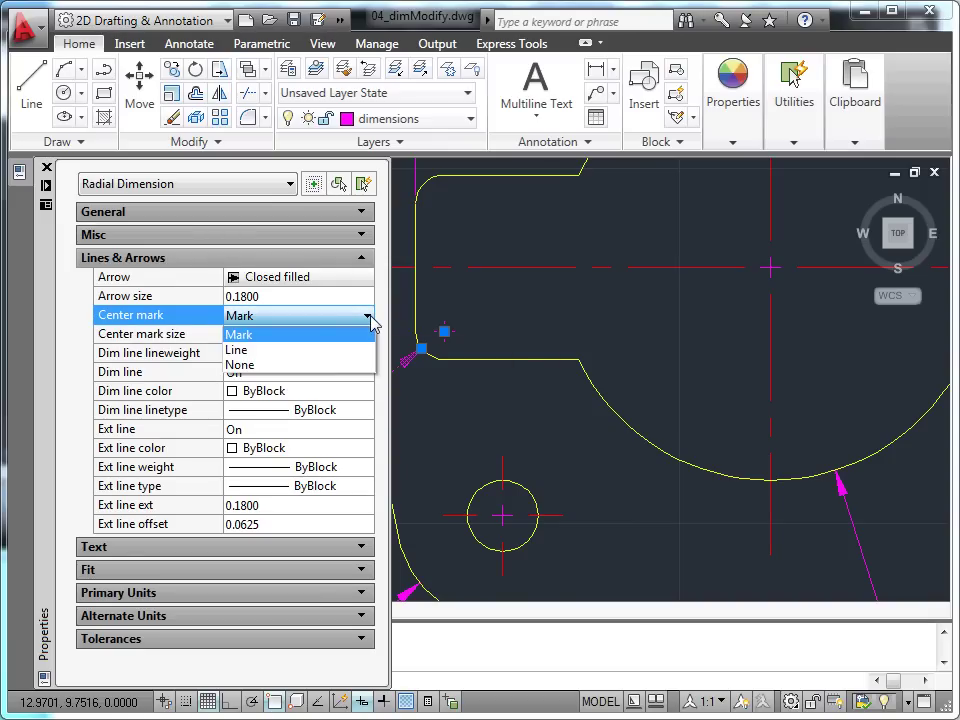
left_click(303, 366)
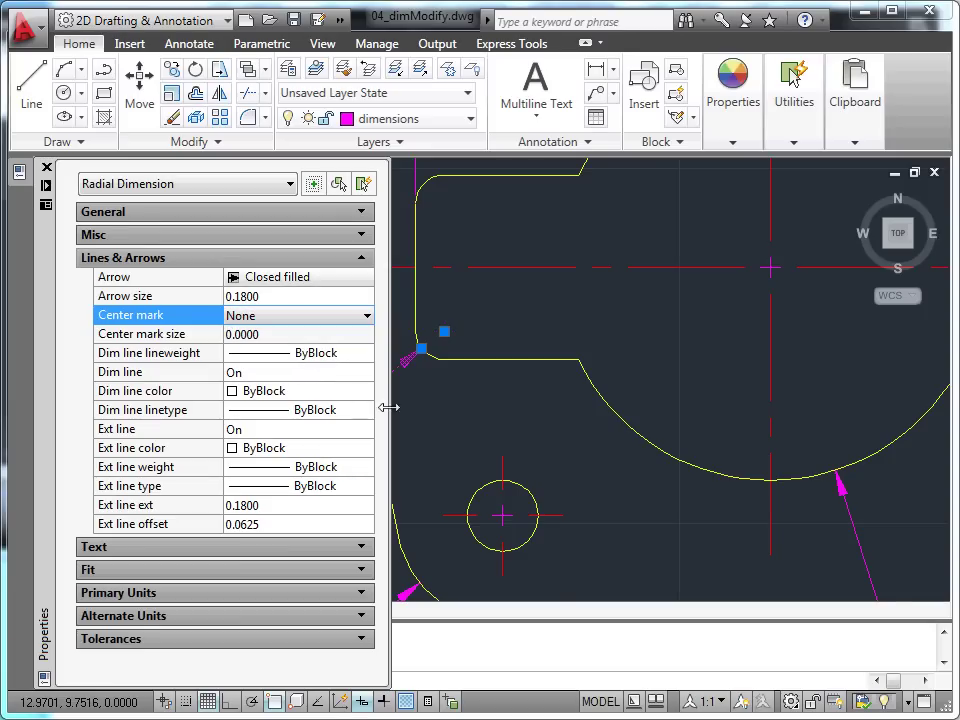
key("ctrl+1")
key("Escape")
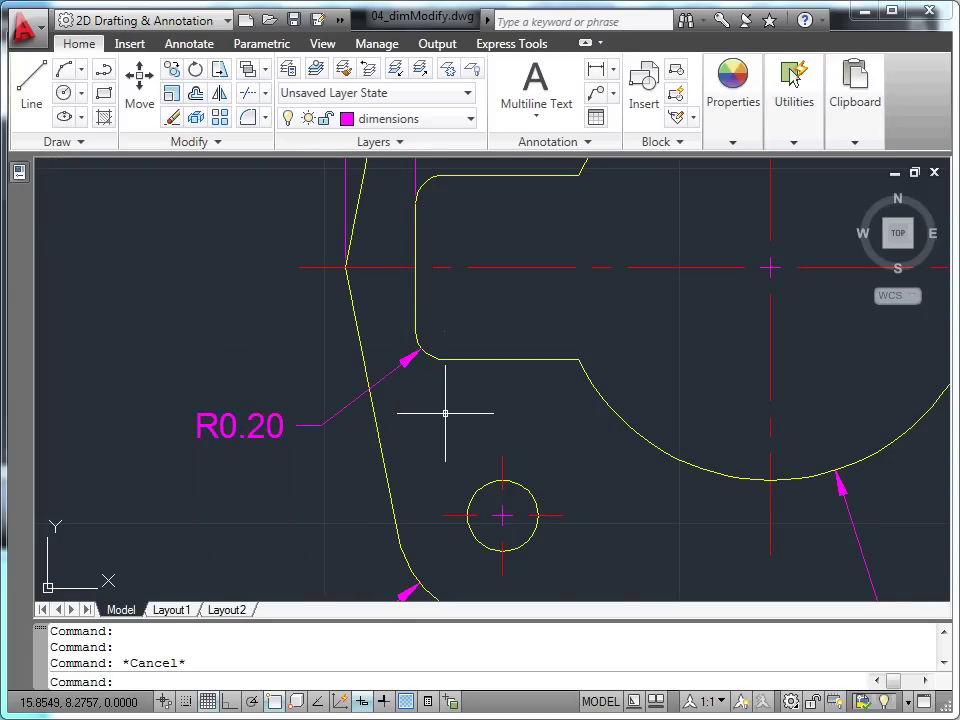